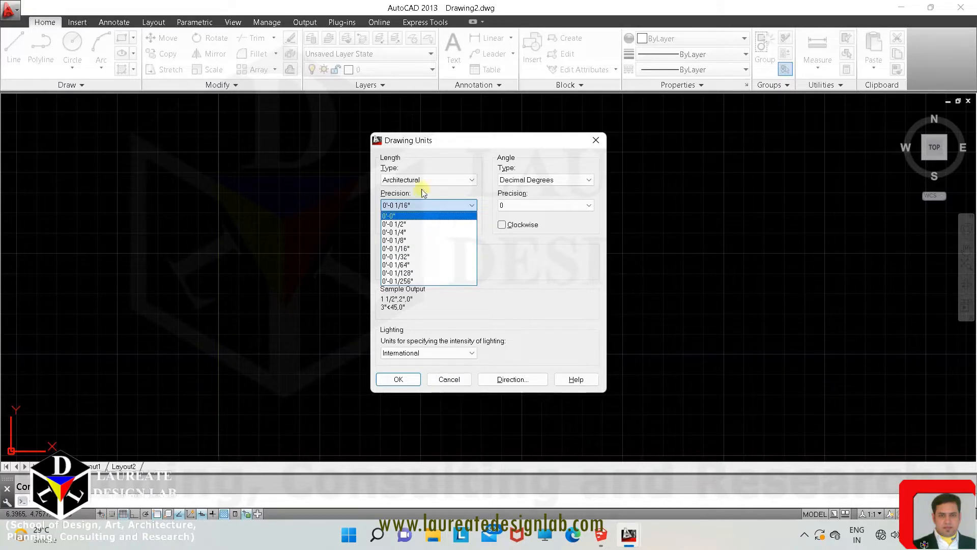
# Set the Architectural length precision to 0'-0 1/8" and apply the drawing units
pyautogui.click(660, 118)
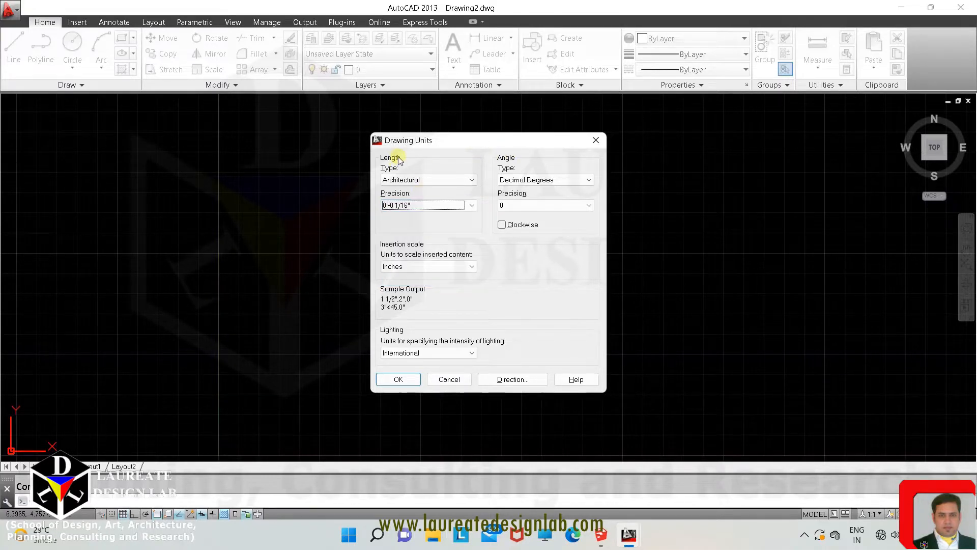
pyautogui.moveTo(445, 144); pyautogui.dragTo(609, 131)
pyautogui.click(632, 193)
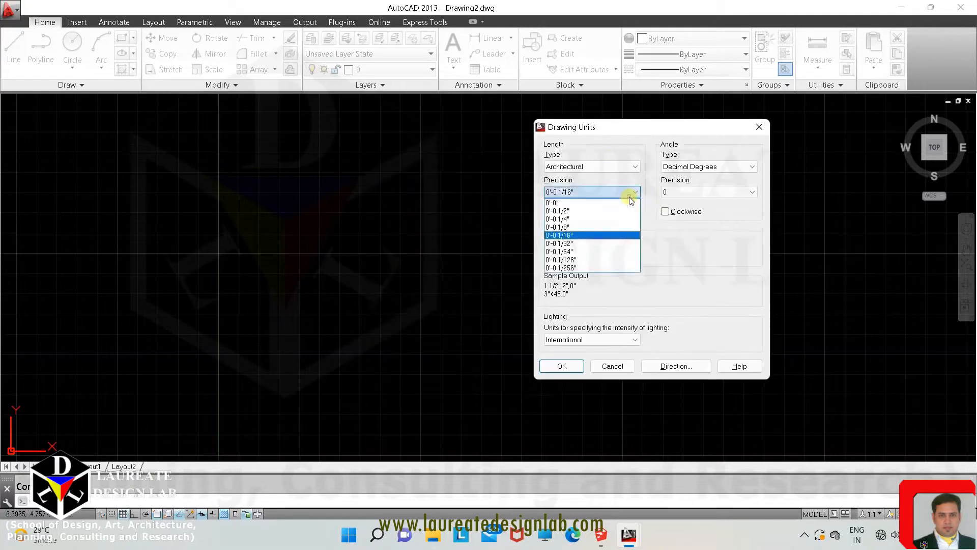
pyautogui.click(570, 227)
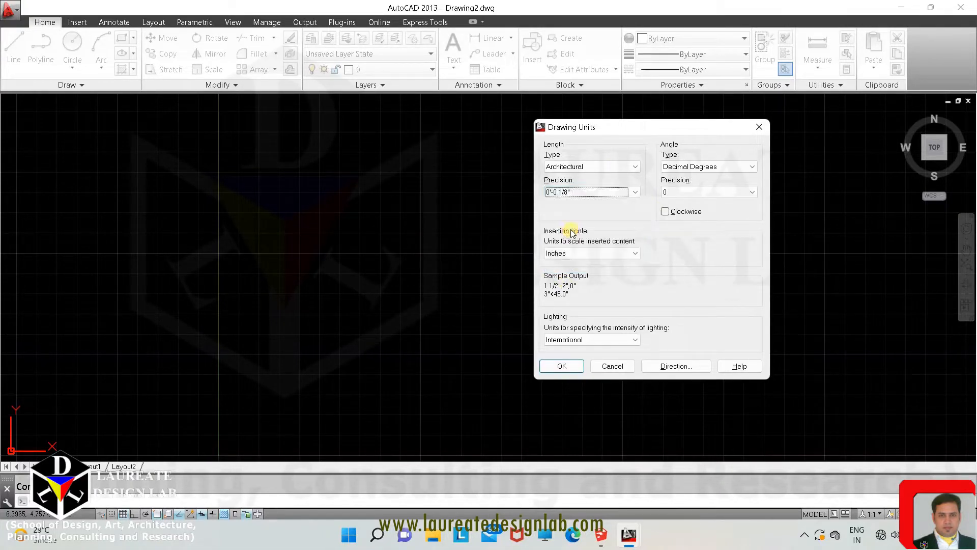
pyautogui.click(563, 367)
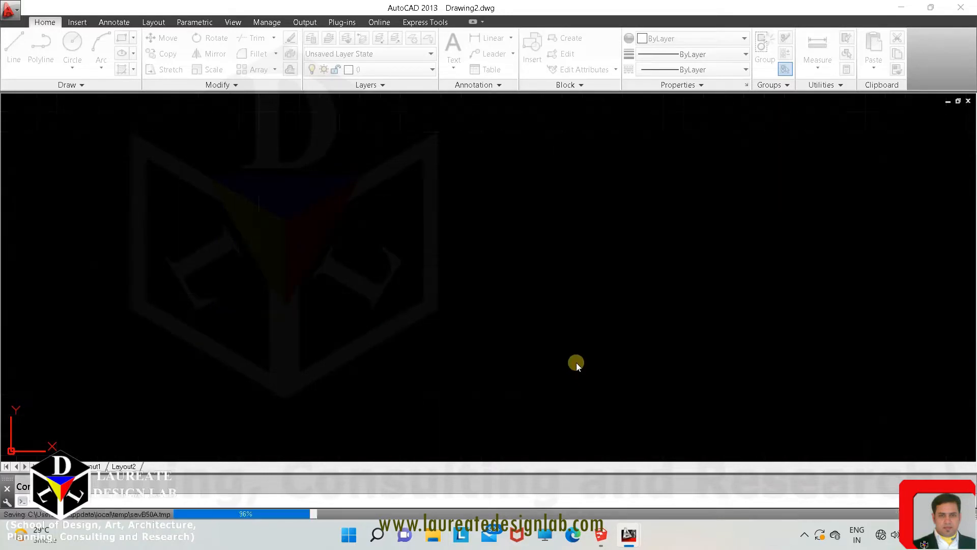
# Turn on Ortho mode and draw a horizontal 2' polyline in the open drawing area
pyautogui.write('pl')
pyautogui.press('Return')
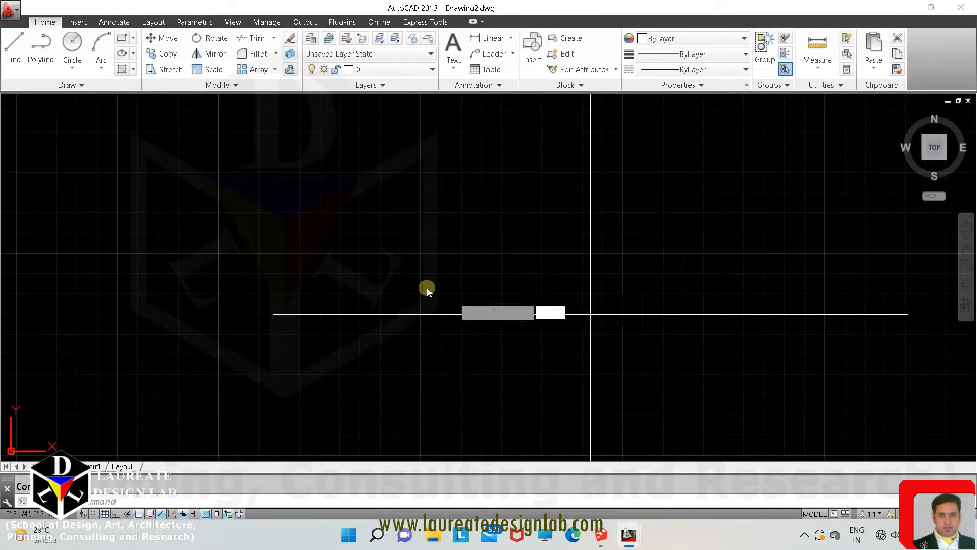
pyautogui.click(325, 281)
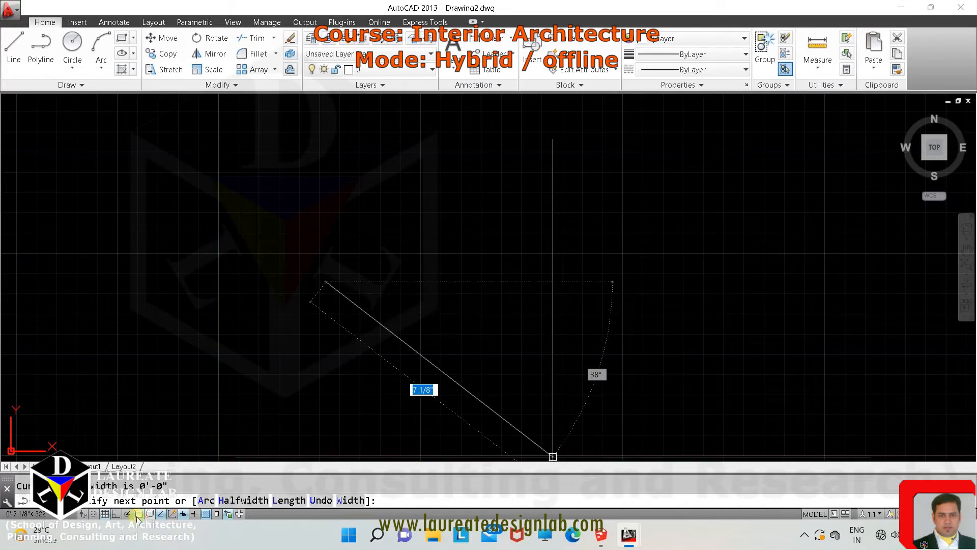
pyautogui.click(115, 516)
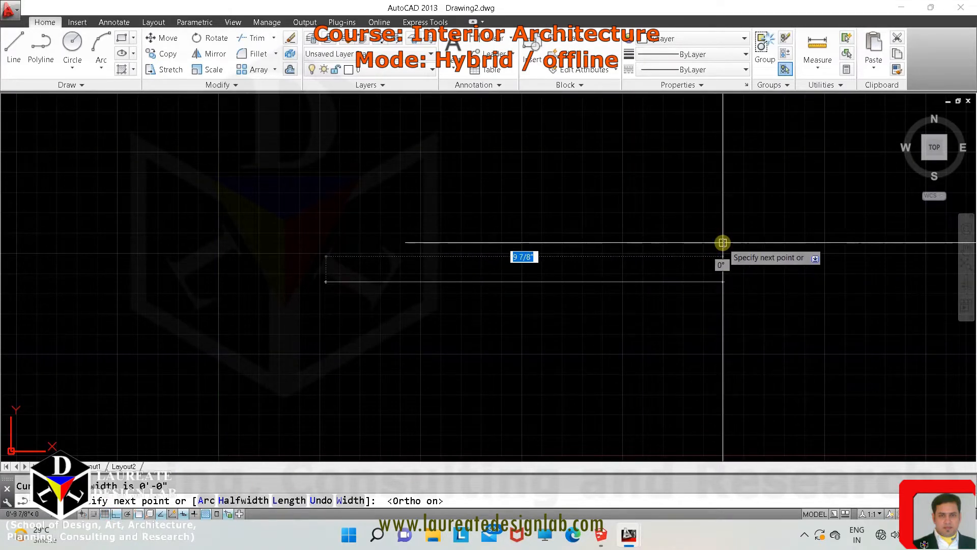
pyautogui.write("2'")
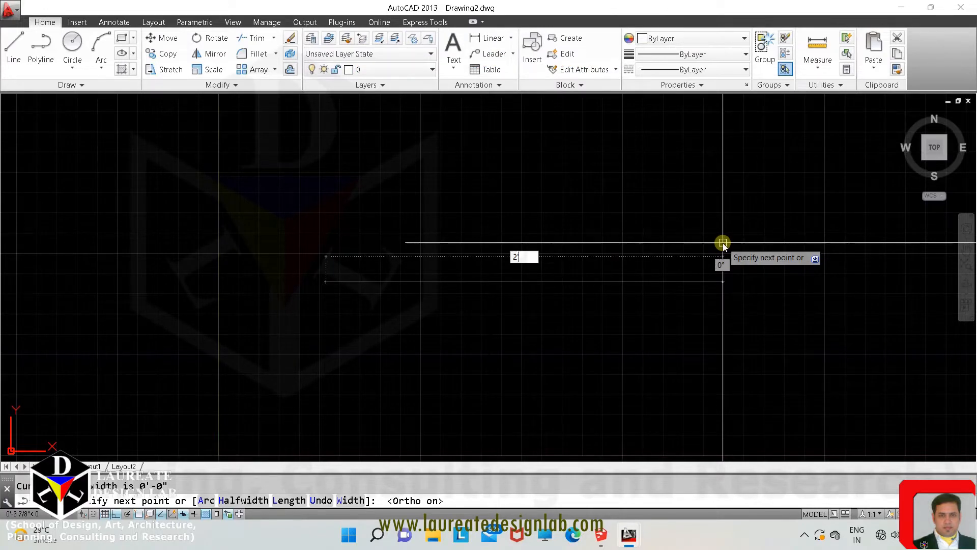
pyautogui.press('Return')
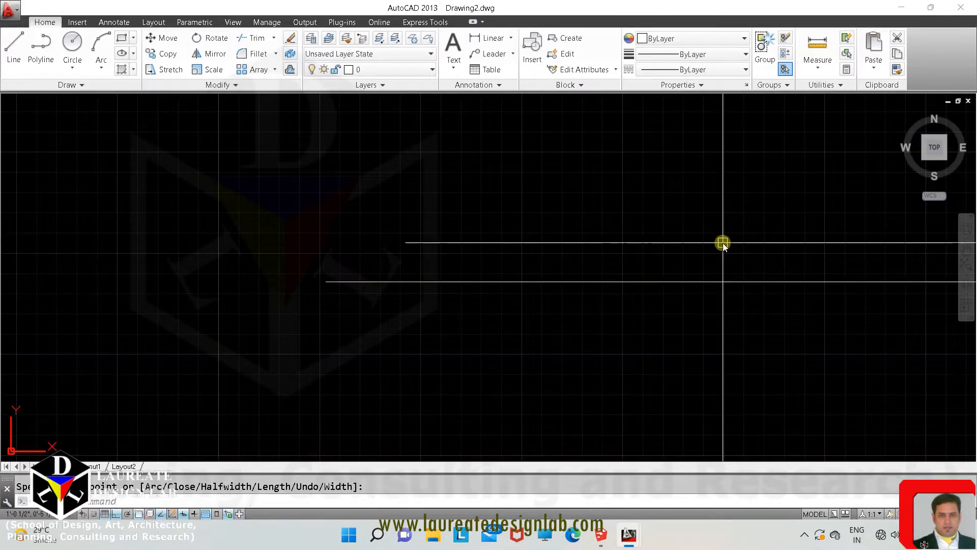
# Draw a second horizontal polyline 2'1/8" long just below the first, starting near its left end
pyautogui.moveTo(663, 326); pyautogui.dragTo(560, 326, button='middle')
pyautogui.scroll(-2, 559, 325)
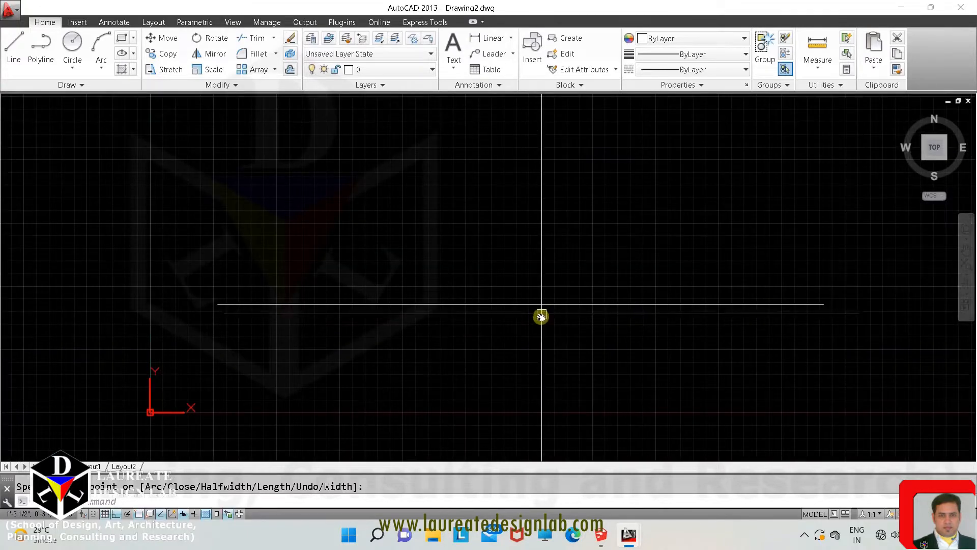
pyautogui.press('Escape')
pyautogui.write('pl')
pyautogui.press('Return')
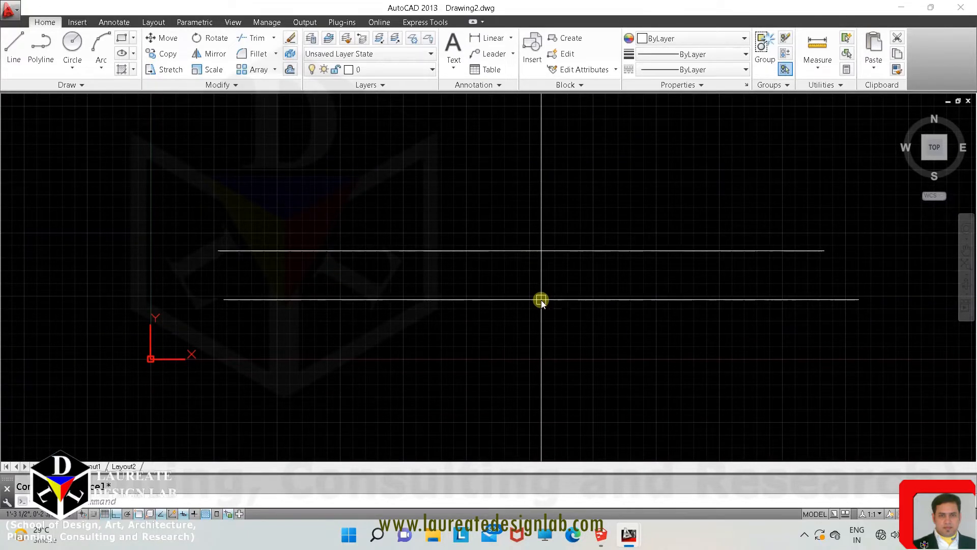
pyautogui.click(224, 303)
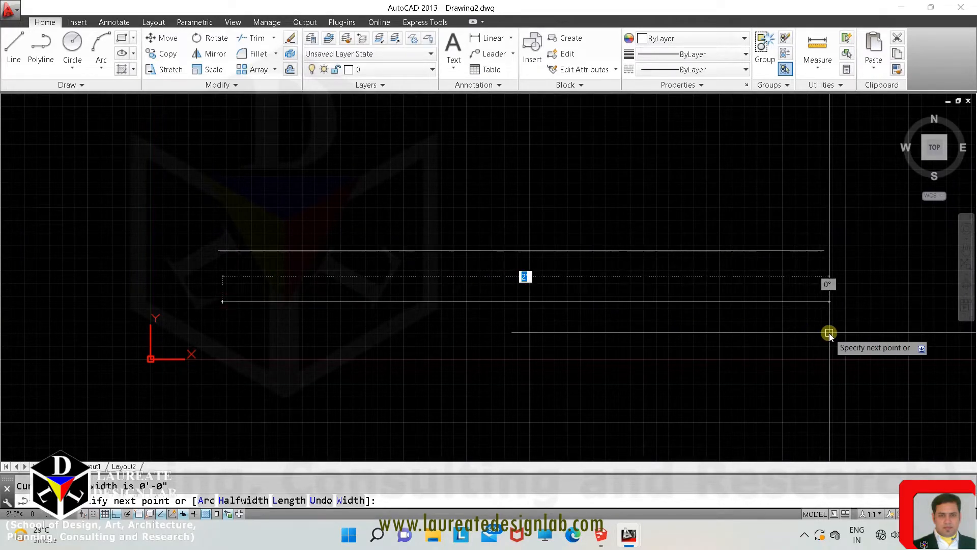
pyautogui.write('2\'1/8"')
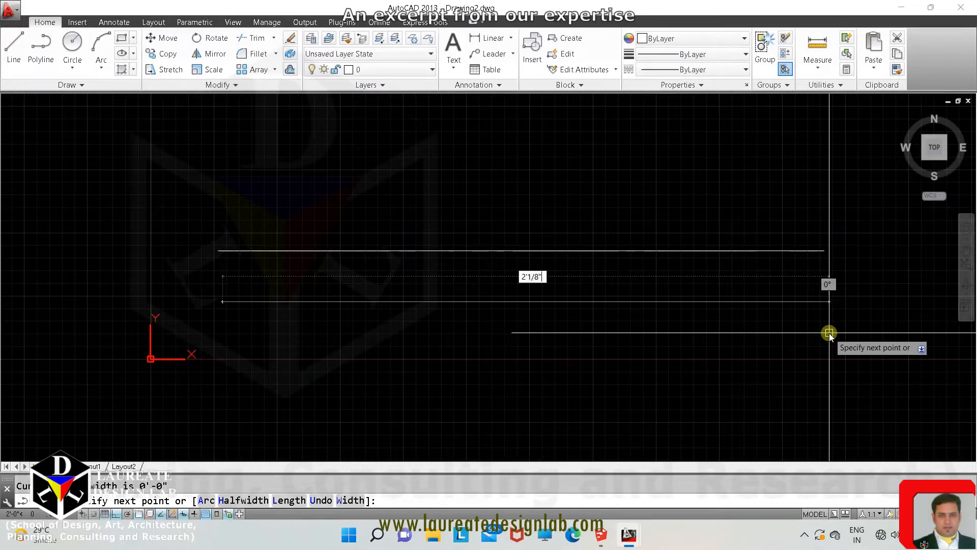
pyautogui.press('Return')
pyautogui.press('Return')
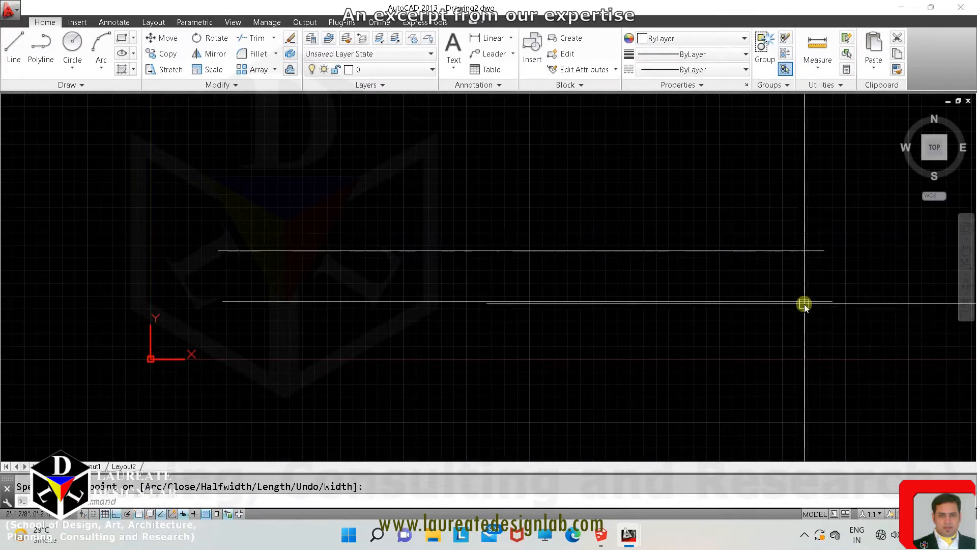
# Measure the lengths of the upper and lower polylines from endpoint to endpoint
pyautogui.moveTo(799, 304)
pyautogui.mouseDown(button='middle')
pyautogui.moveTo(864, 319)
pyautogui.moveTo(677, 323)
pyautogui.moveTo(727, 351)
pyautogui.moveTo(682, 290)
pyautogui.moveTo(720, 284)
pyautogui.moveTo(718, 362)
pyautogui.moveTo(703, 294)
pyautogui.moveTo(720, 366)
pyautogui.moveTo(703, 279)
pyautogui.moveTo(713, 327)
pyautogui.mouseUp(button='middle')
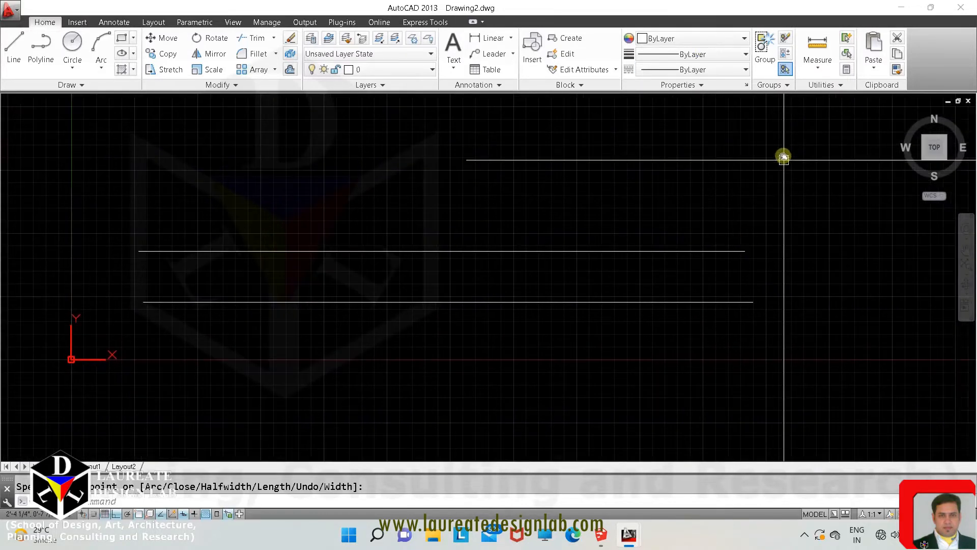
pyautogui.click(816, 46)
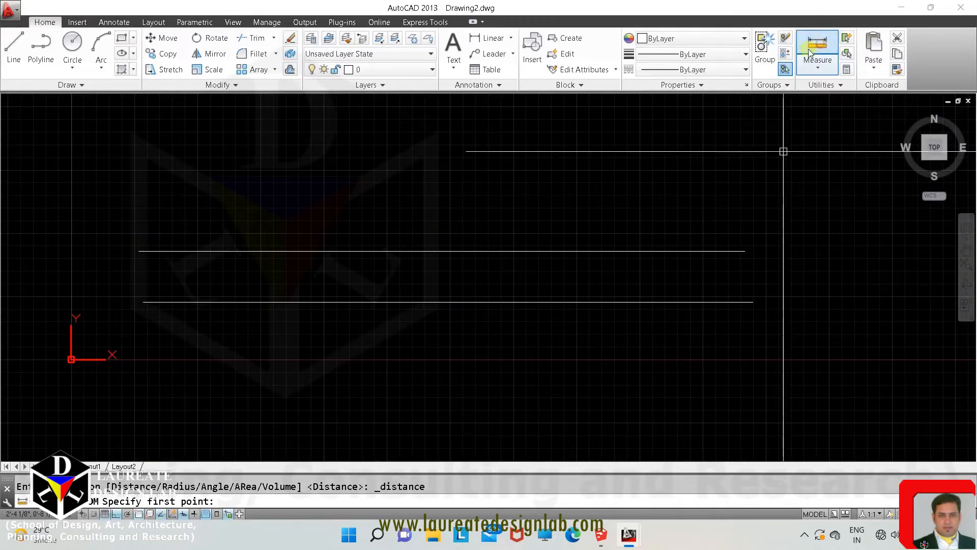
pyautogui.click(137, 251)
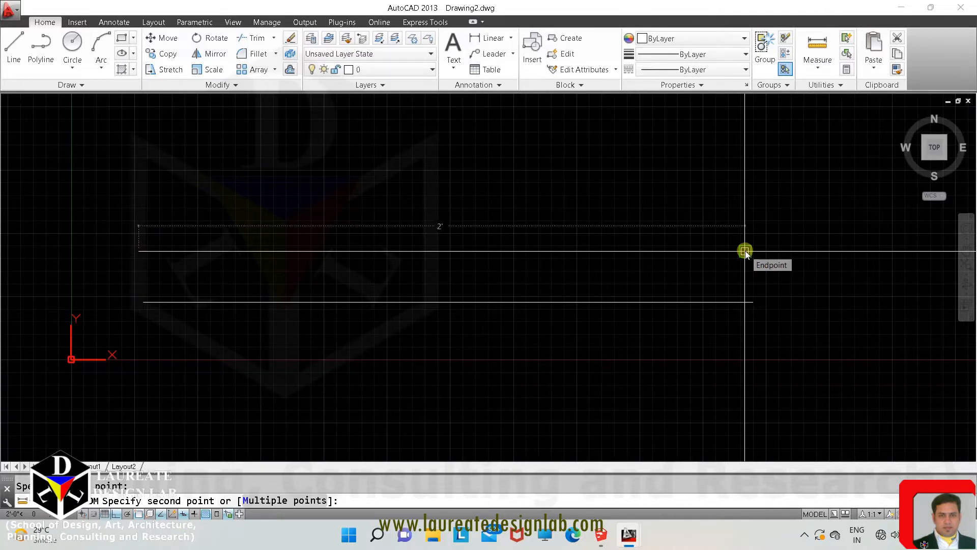
pyautogui.press('Escape')
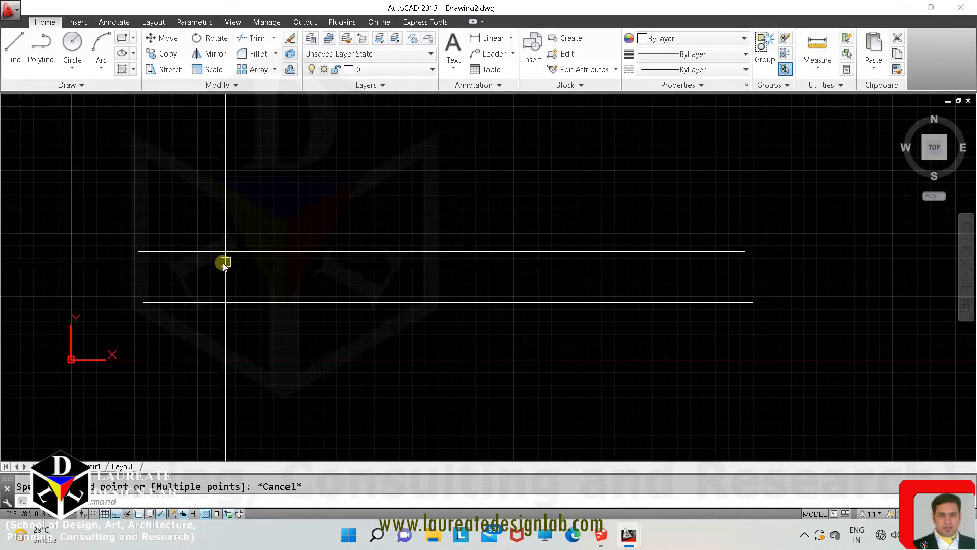
pyautogui.press('space')
pyautogui.press('Return')
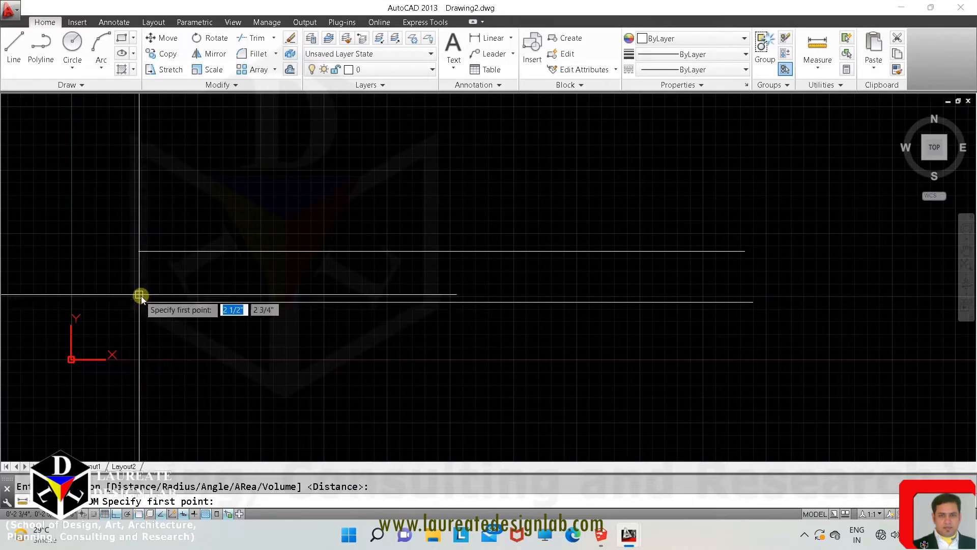
pyautogui.click(143, 302)
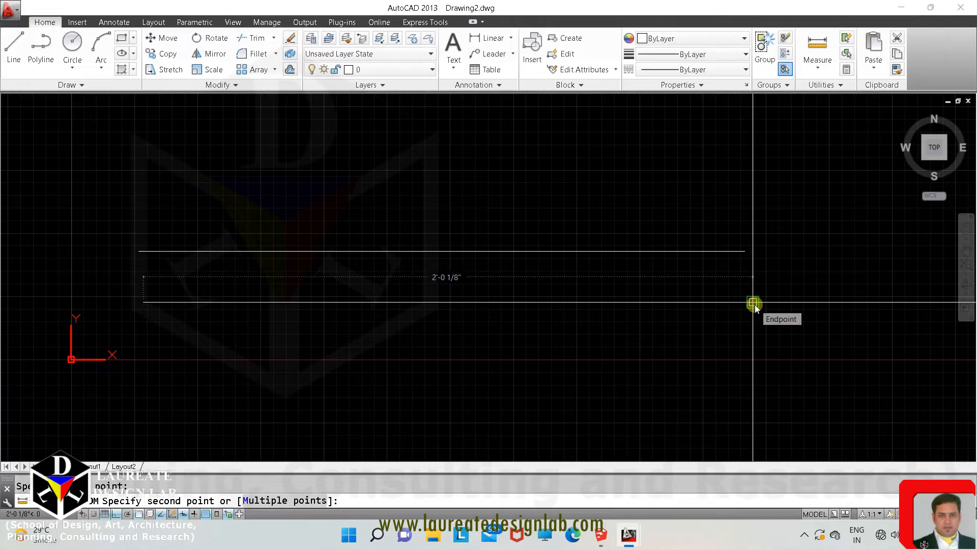
pyautogui.press('Escape')
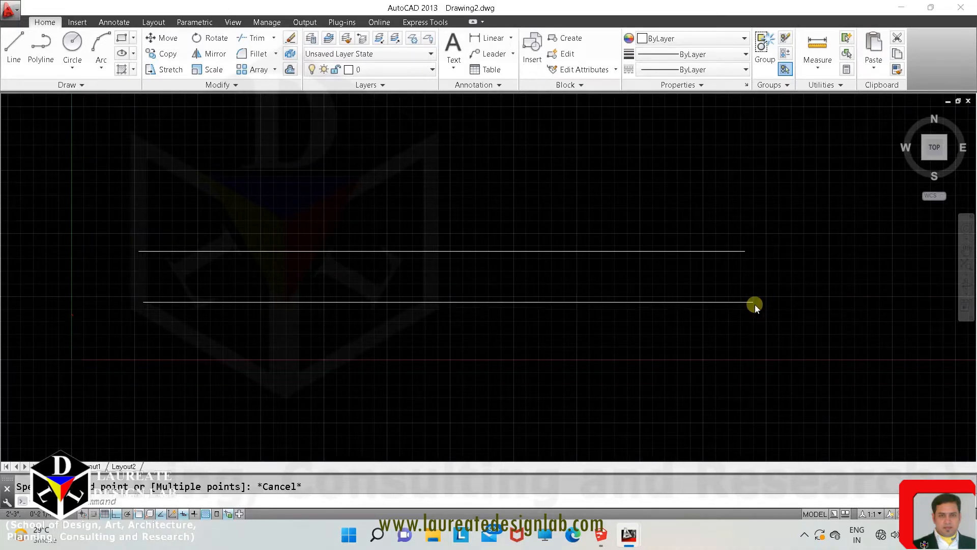
# Set the drawing units' length precision to 0'-0 1/16" and apply it
pyautogui.write('un')
pyautogui.press('Return')
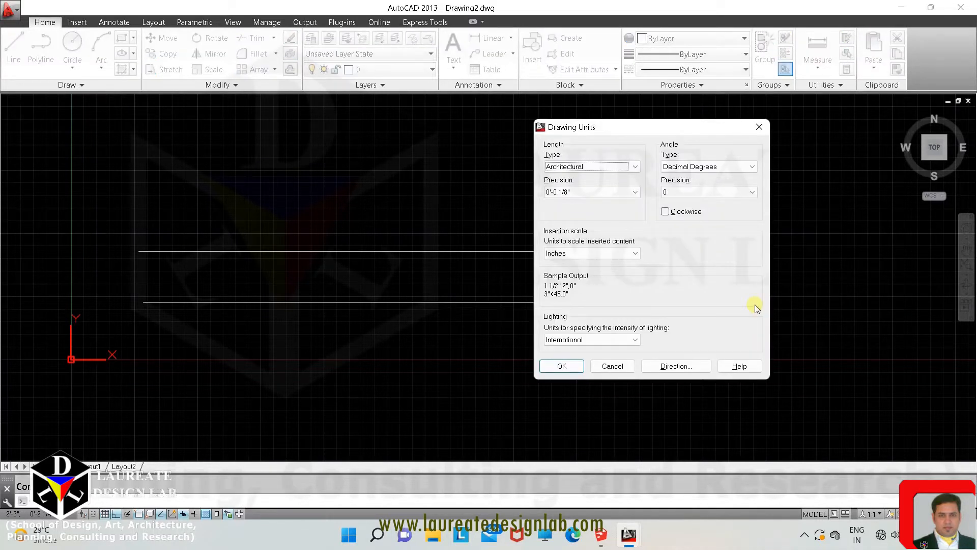
pyautogui.click(625, 192)
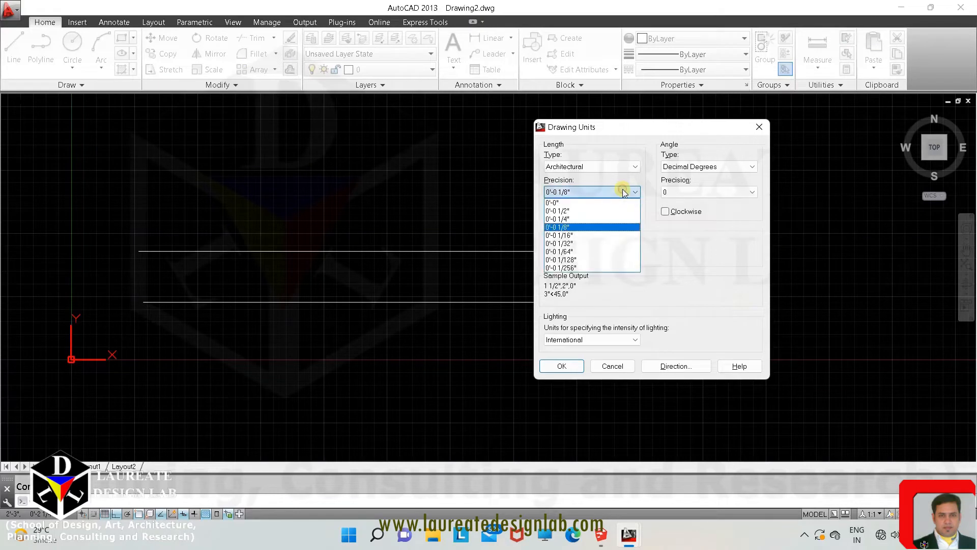
pyautogui.click(573, 235)
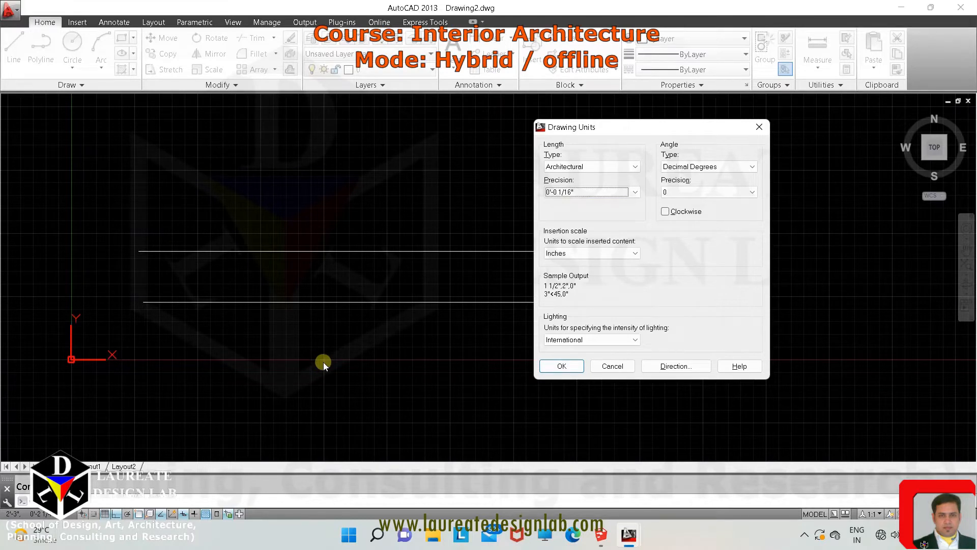
pyautogui.moveTo(588, 132); pyautogui.dragTo(735, 139)
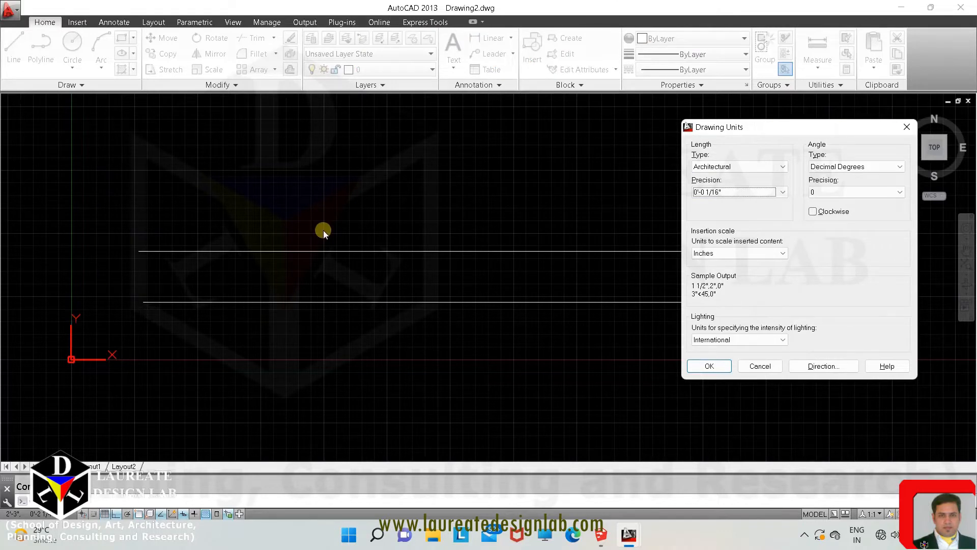
pyautogui.press('super')
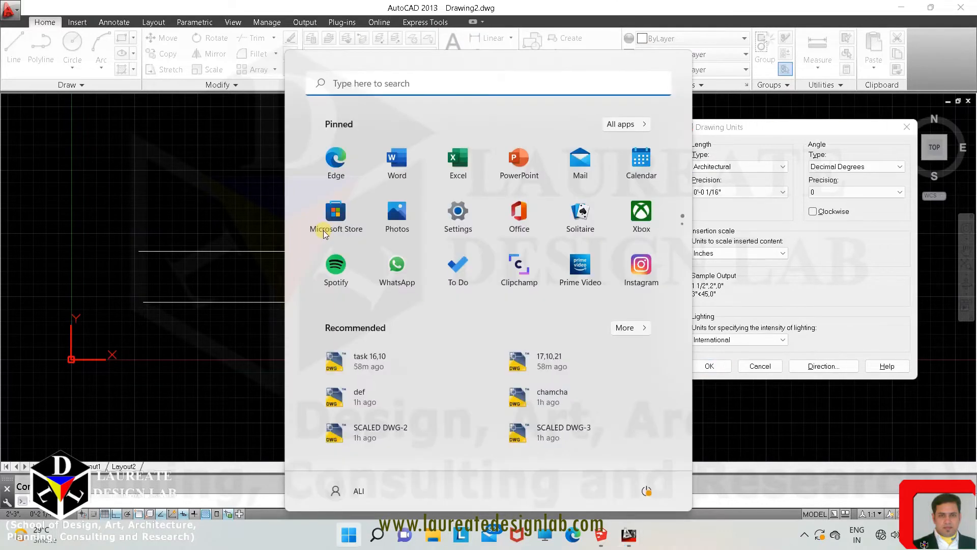
pyautogui.press('super')
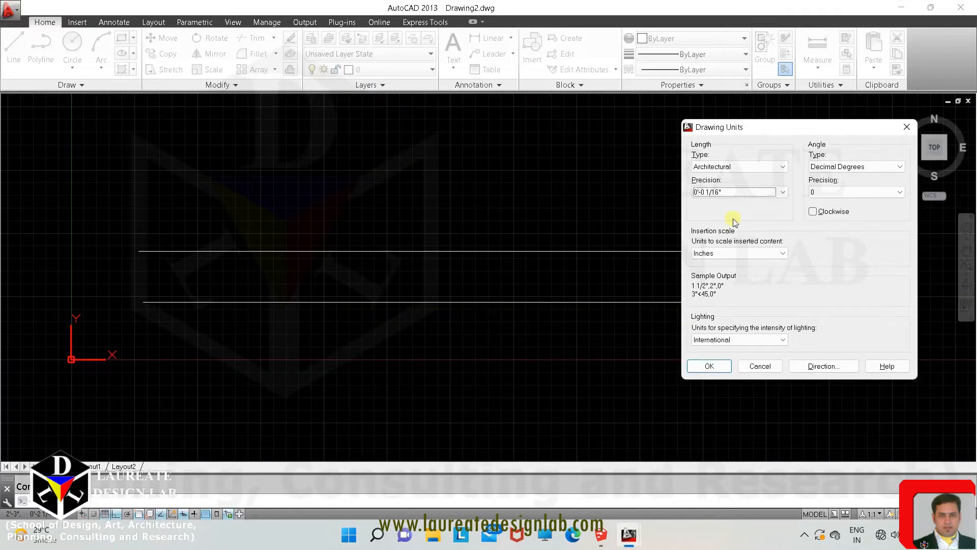
pyautogui.moveTo(780, 138); pyautogui.dragTo(580, 145)
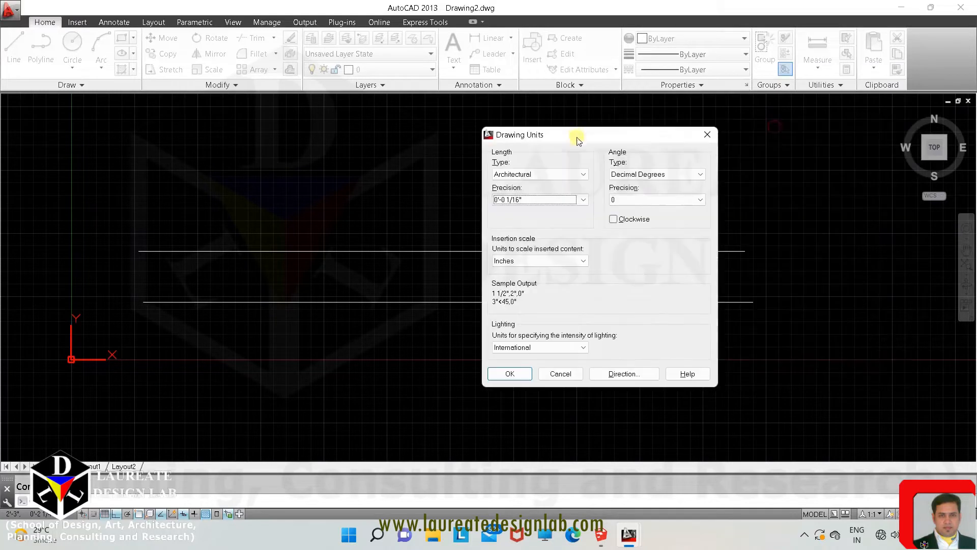
pyautogui.click(576, 201)
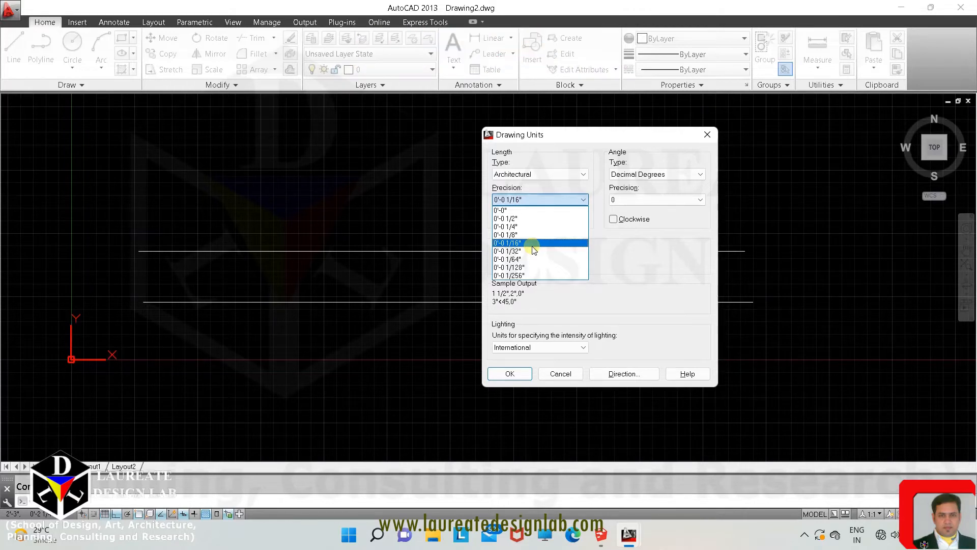
pyautogui.click(510, 374)
pyautogui.click(510, 374)
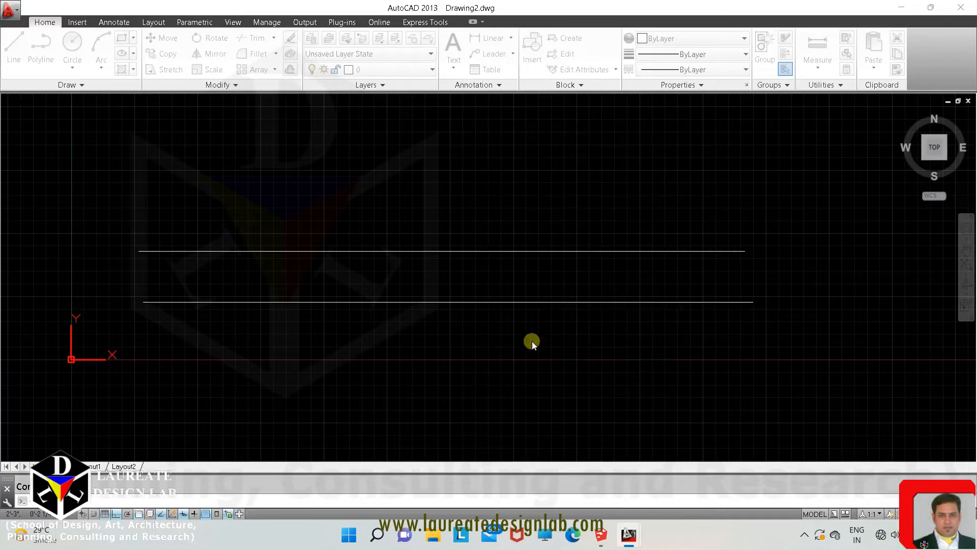
# Modify the Standard dimension style, setting the unit format of its linear primary units to Architectural
pyautogui.moveTo(590, 279); pyautogui.dragTo(663, 290, button='middle')
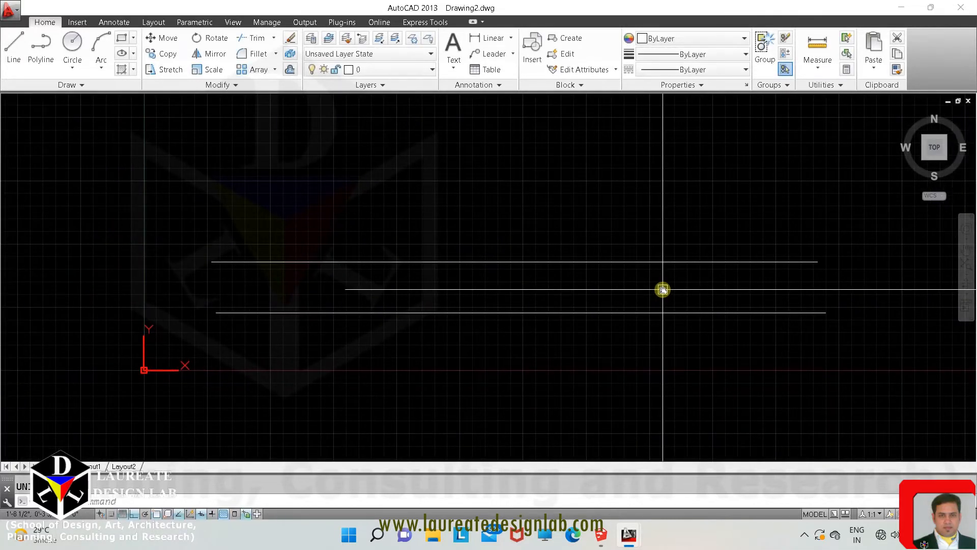
pyautogui.write('d')
pyautogui.press('Return')
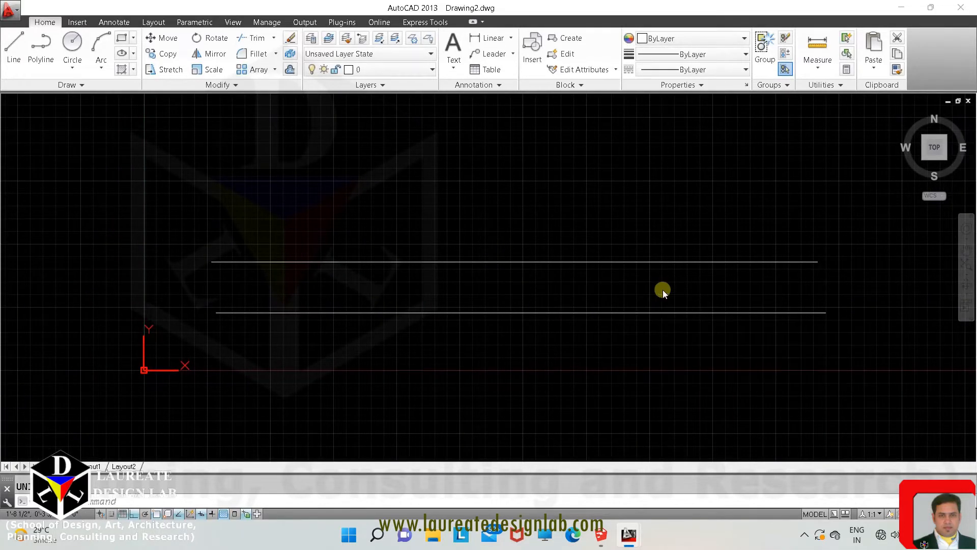
pyautogui.moveTo(585, 150); pyautogui.dragTo(632, 96)
pyautogui.click(691, 184)
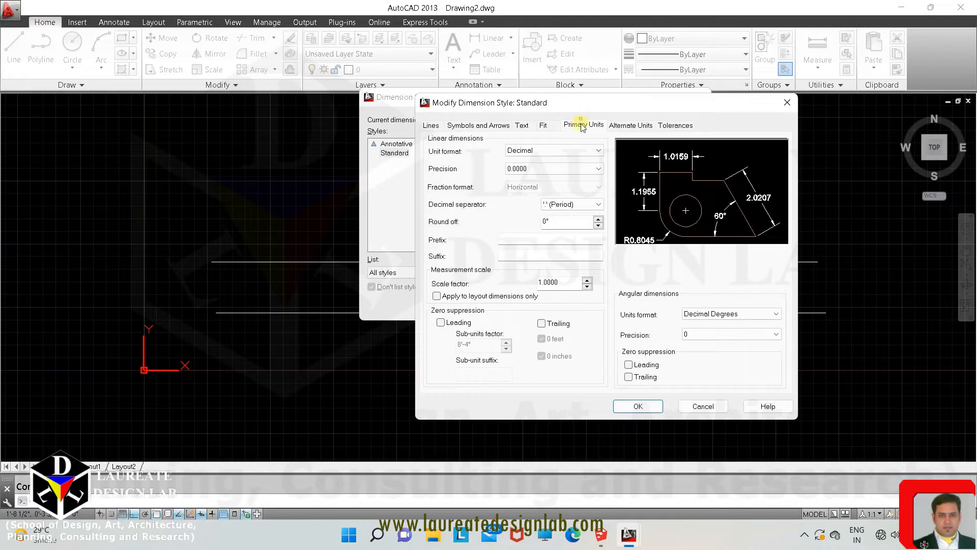
pyautogui.click(553, 150)
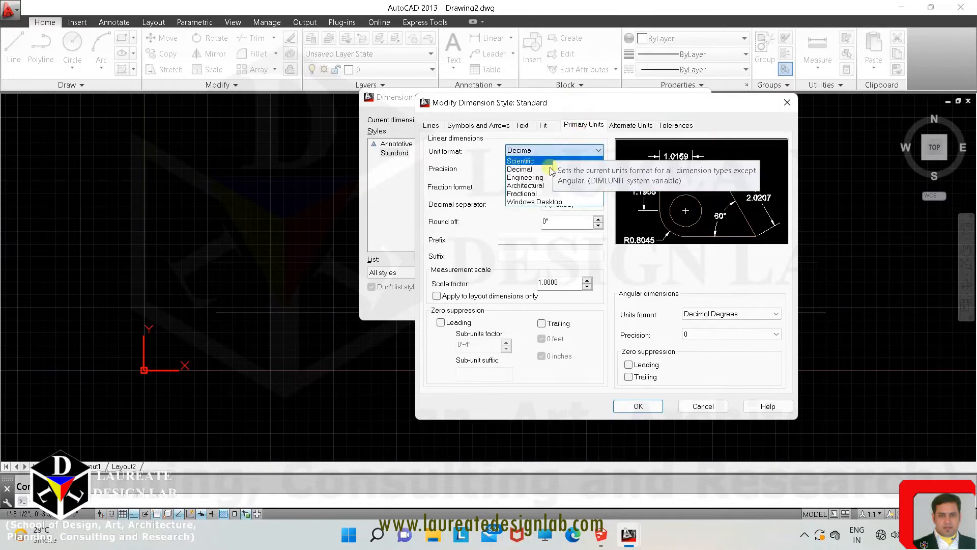
pyautogui.click(539, 186)
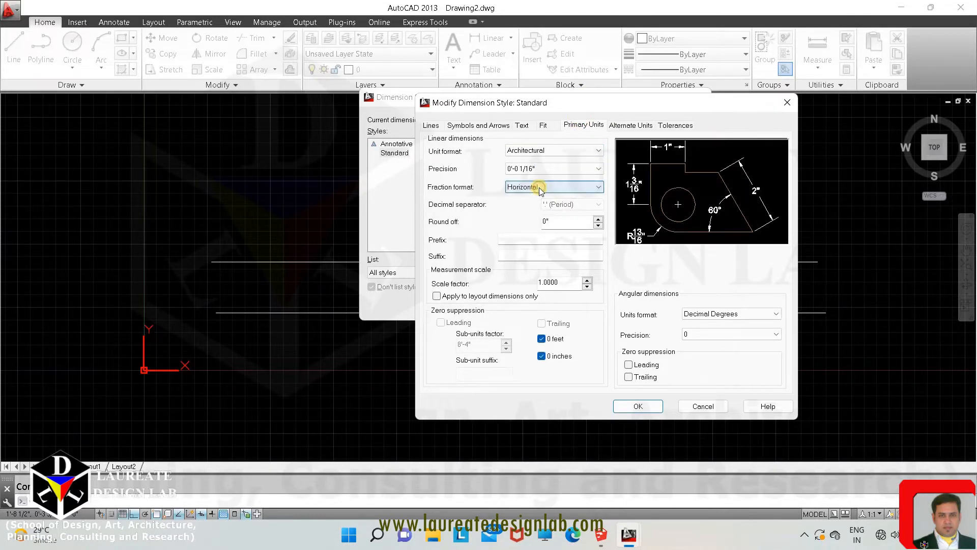
# Review the unit format and precision choices, keep Architectural with 0'-0 1/16" precision, and save the Standard dimension style
pyautogui.moveTo(597, 105); pyautogui.dragTo(648, 86)
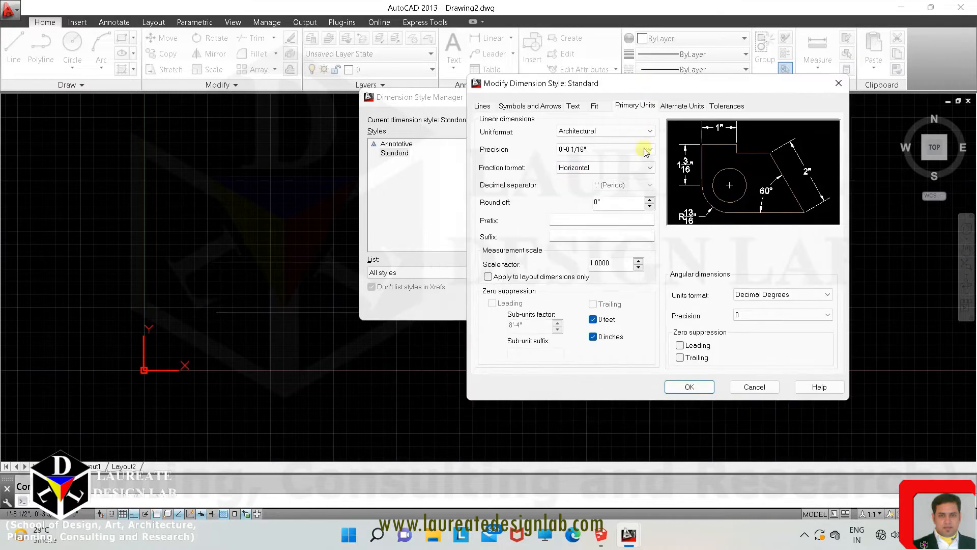
pyautogui.click(579, 149)
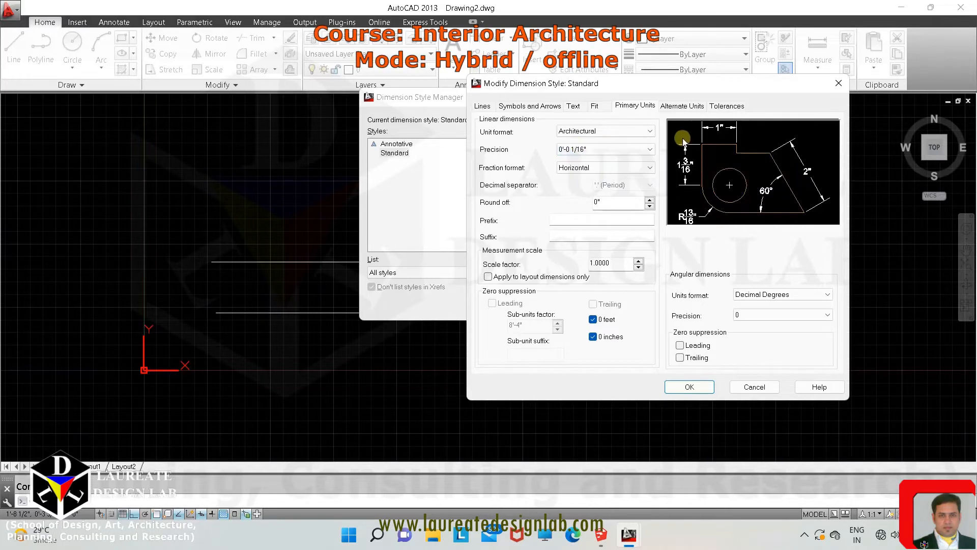
pyautogui.click(623, 131)
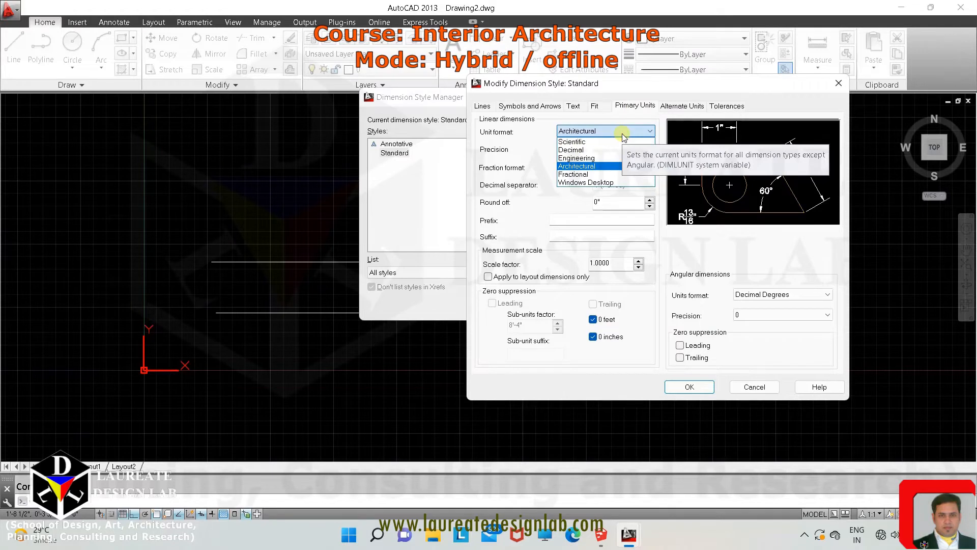
pyautogui.click(622, 132)
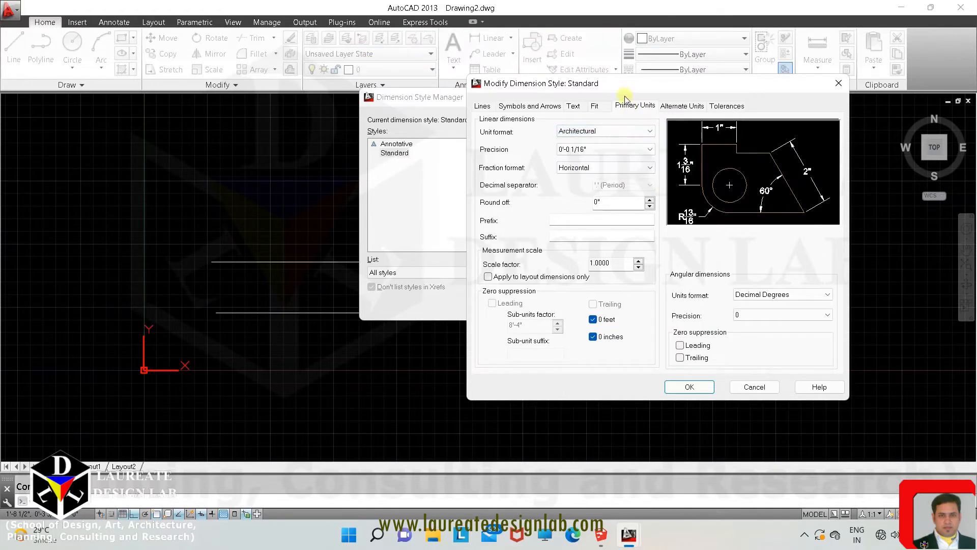
pyautogui.moveTo(622, 88); pyautogui.dragTo(669, 82)
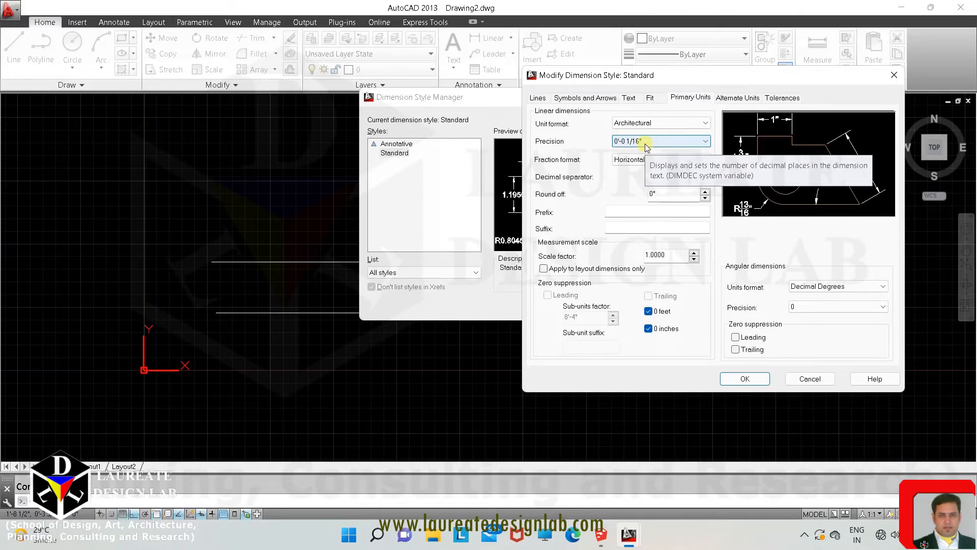
pyautogui.click(647, 143)
pyautogui.click(649, 143)
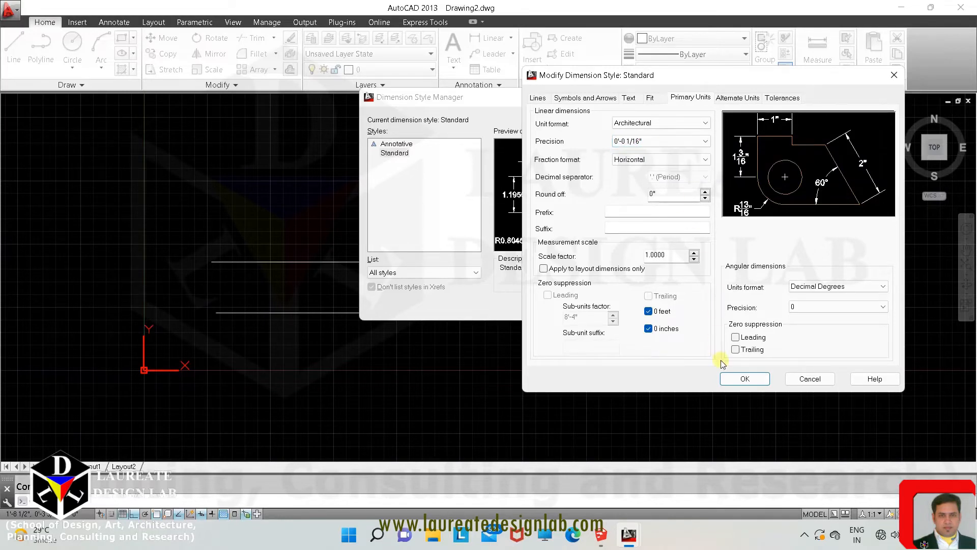
pyautogui.click(745, 379)
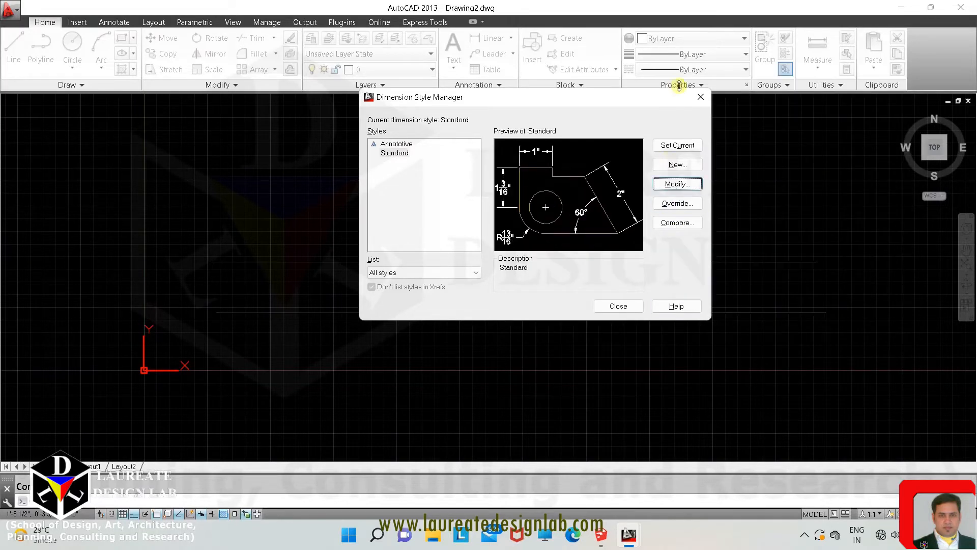
pyautogui.click(620, 306)
# Set the drawing units' length precision to 0'-0 1/8" and apply it
pyautogui.write('un')
pyautogui.press('Return')
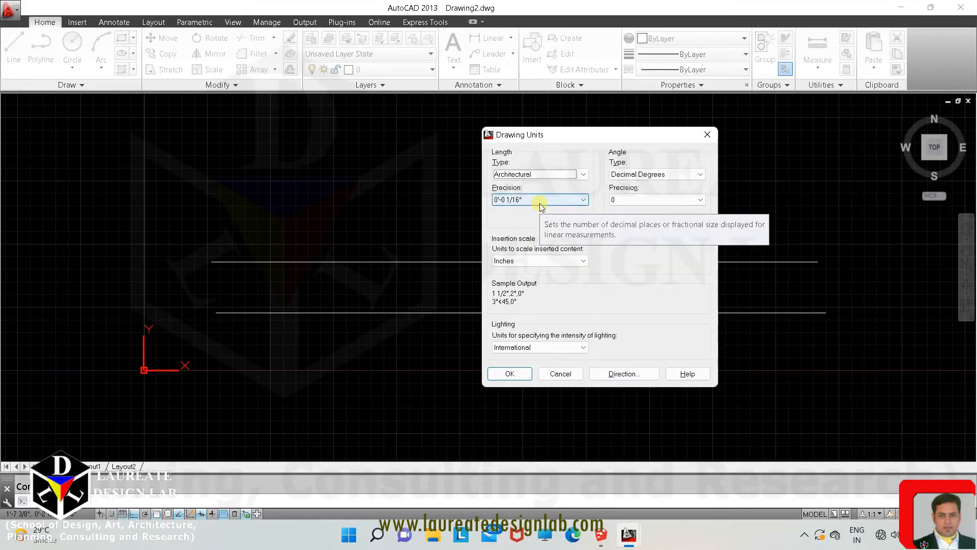
pyautogui.click(540, 200)
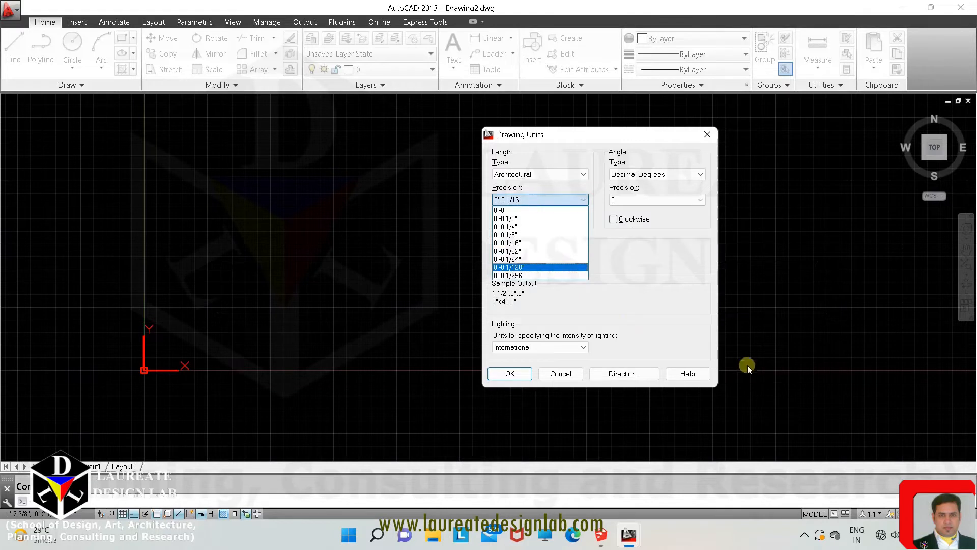
pyautogui.click(519, 235)
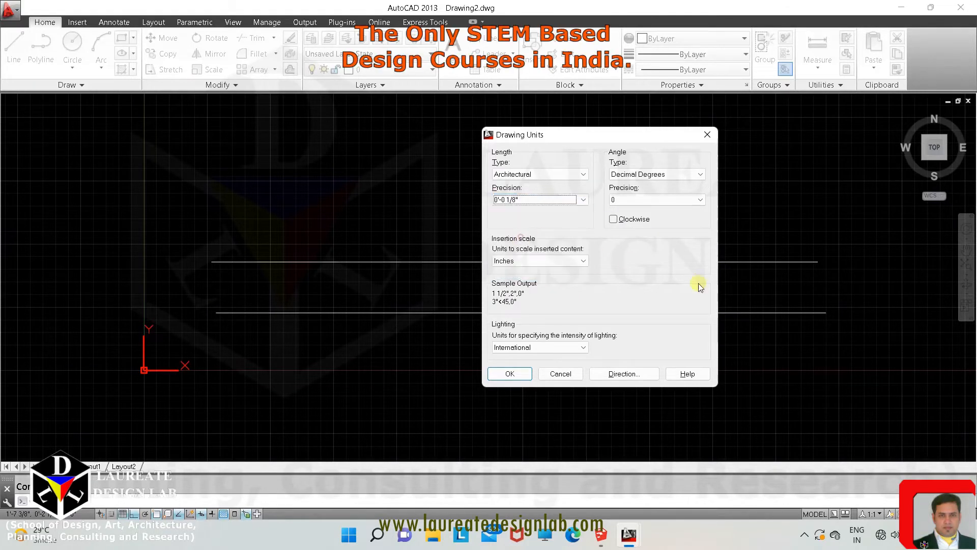
pyautogui.click(501, 372)
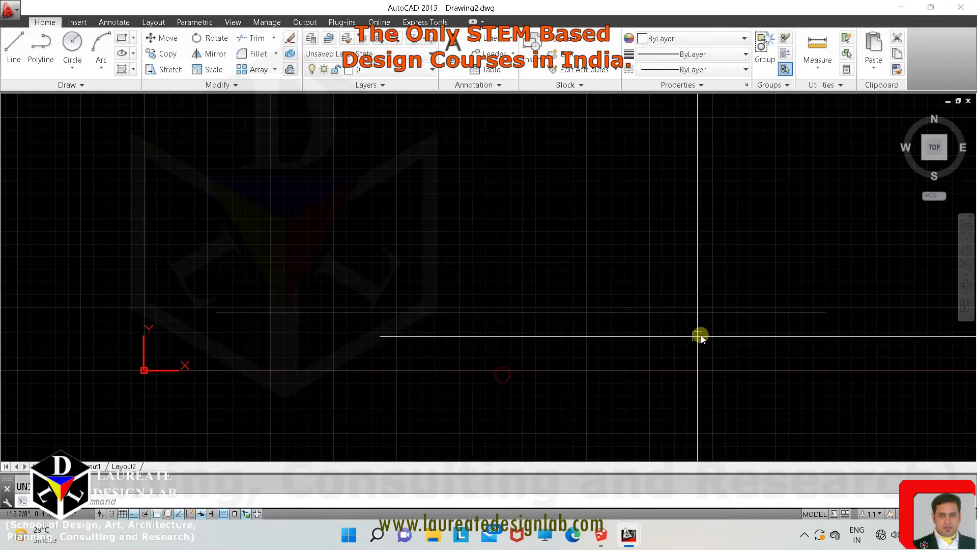
# Measure the lower polyline's length from its left endpoint to its right endpoint
pyautogui.click(817, 48)
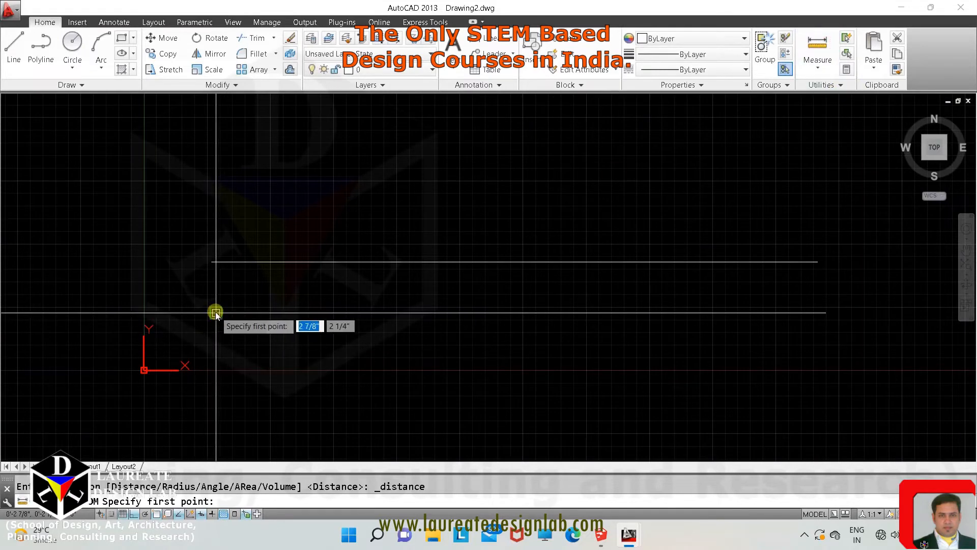
pyautogui.click(215, 313)
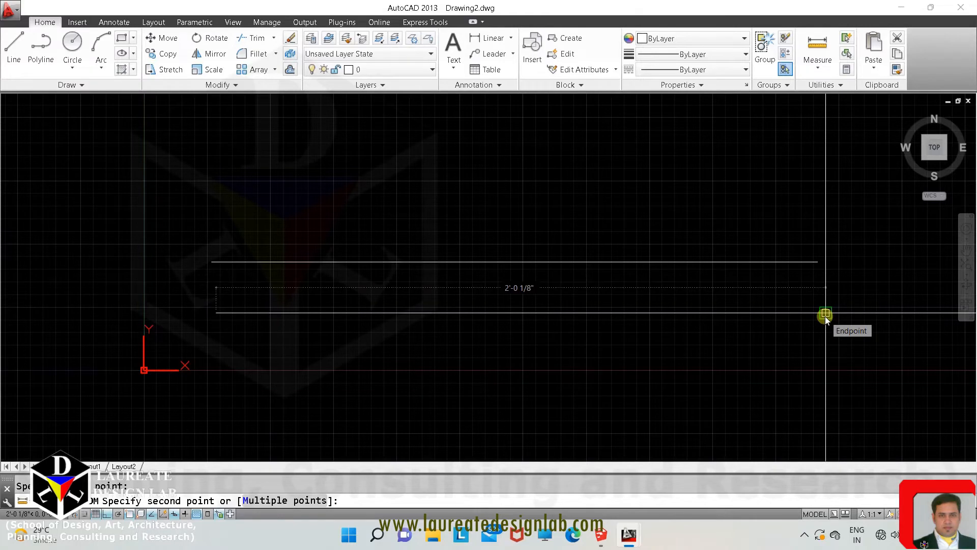
pyautogui.press('Escape')
# Check the linear precision in the Standard dimension style's primary units, then close the style settings
pyautogui.write('d')
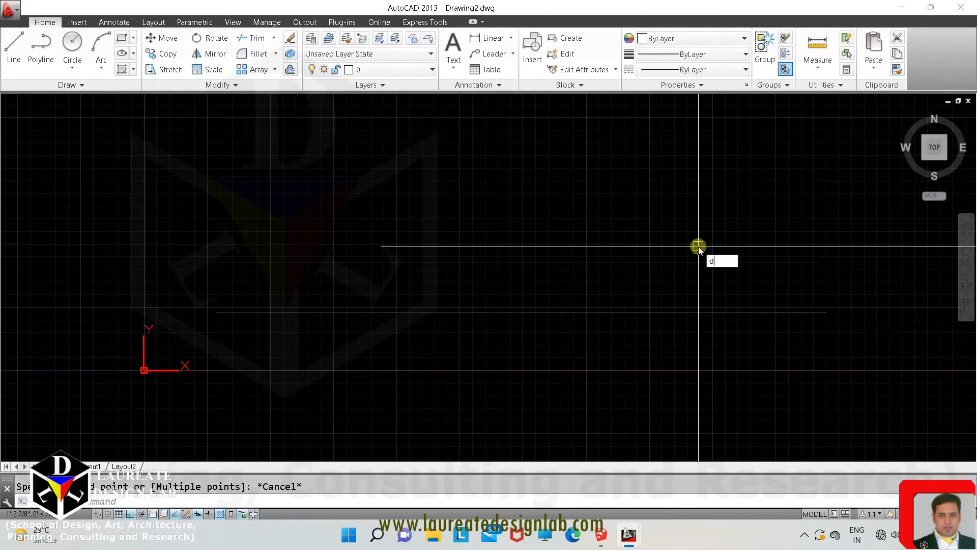
pyautogui.press('Return')
pyautogui.click(631, 237)
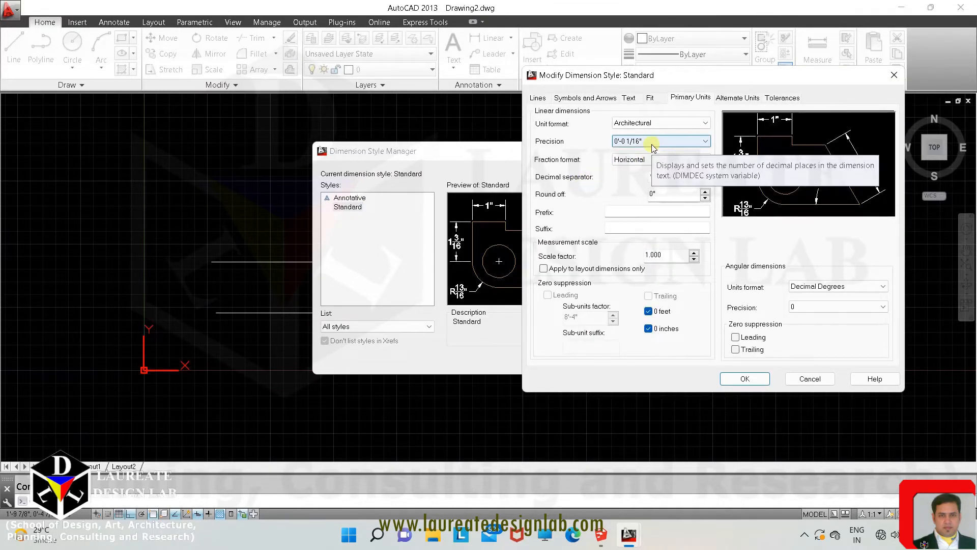
pyautogui.click(745, 379)
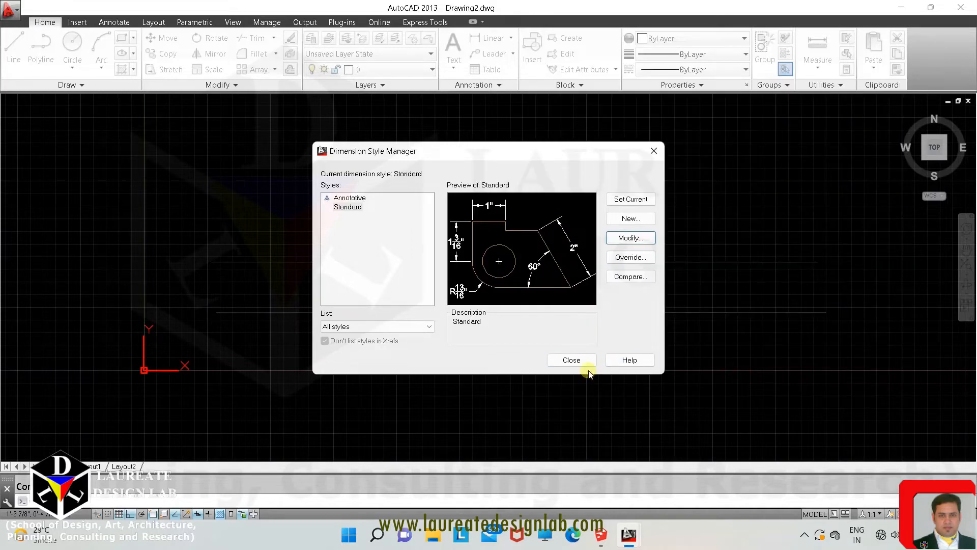
pyautogui.click(572, 360)
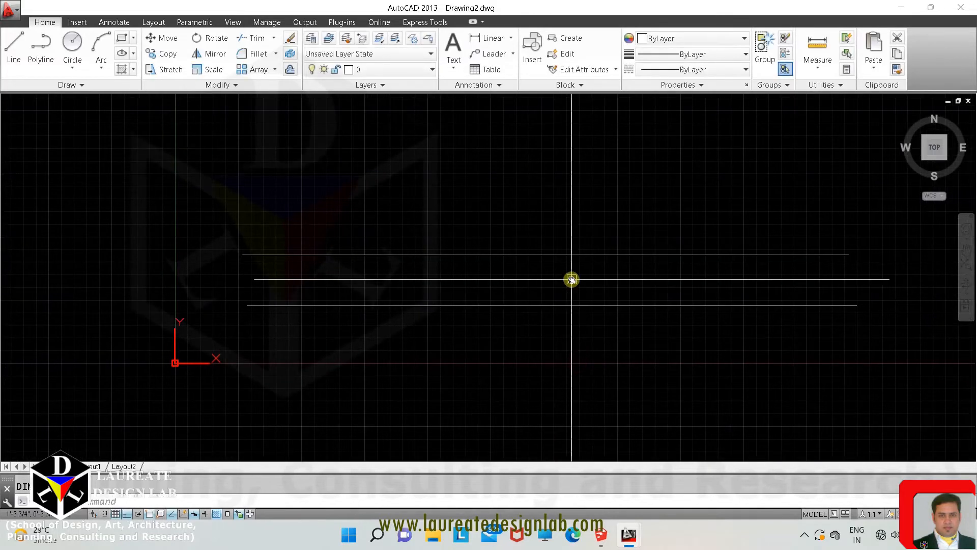
# Set the Standard dimension style's overall scale for dimension features to 5 and save the style
pyautogui.press('Return')
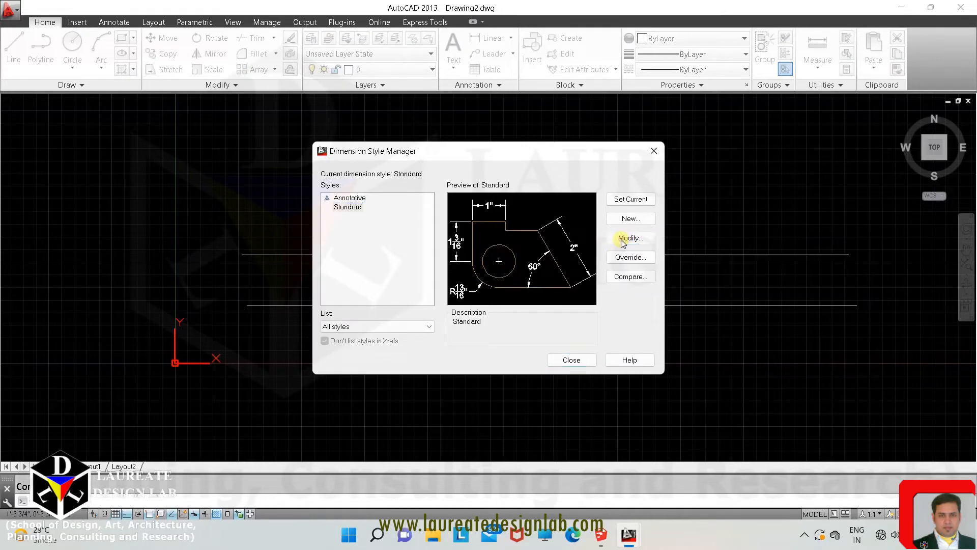
pyautogui.click(623, 240)
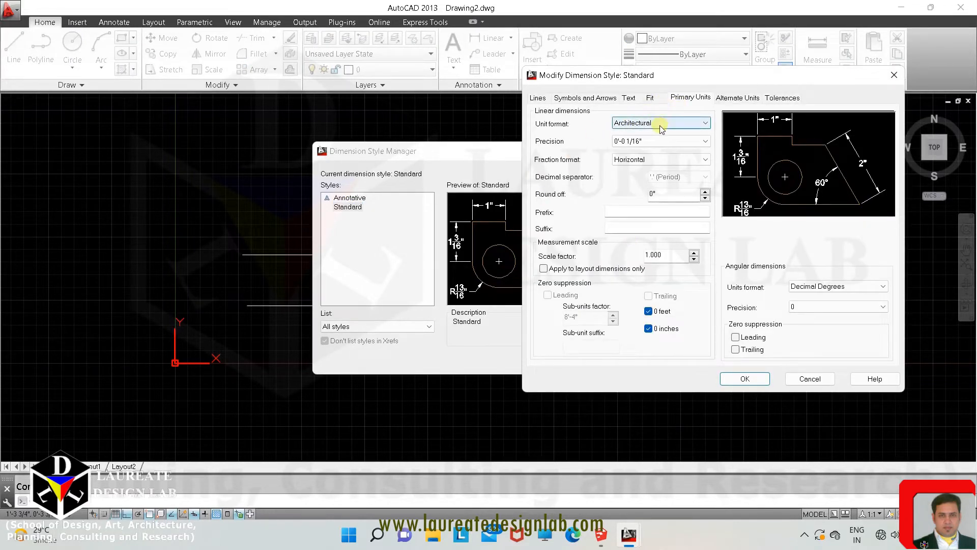
pyautogui.click(650, 97)
pyautogui.doubleClick(866, 267)
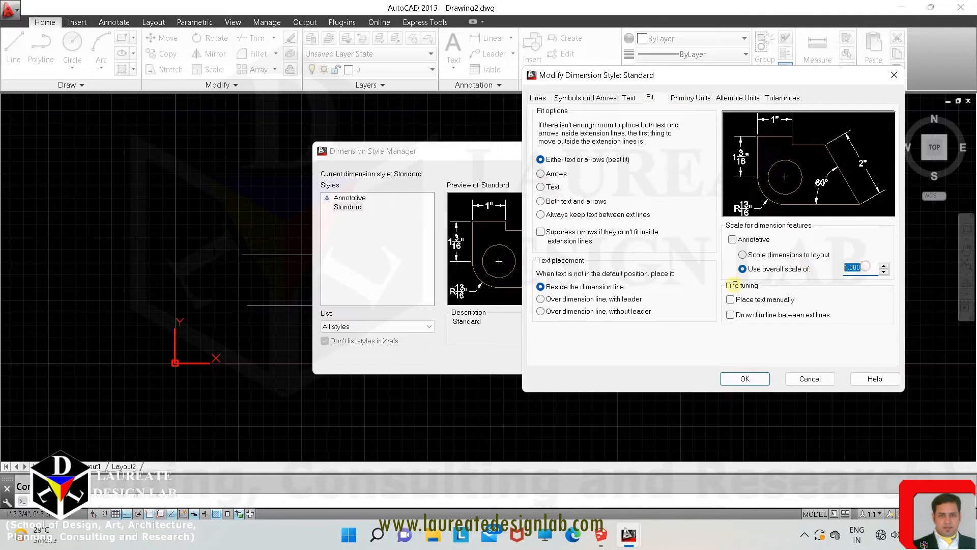
pyautogui.write('5')
pyautogui.click(745, 378)
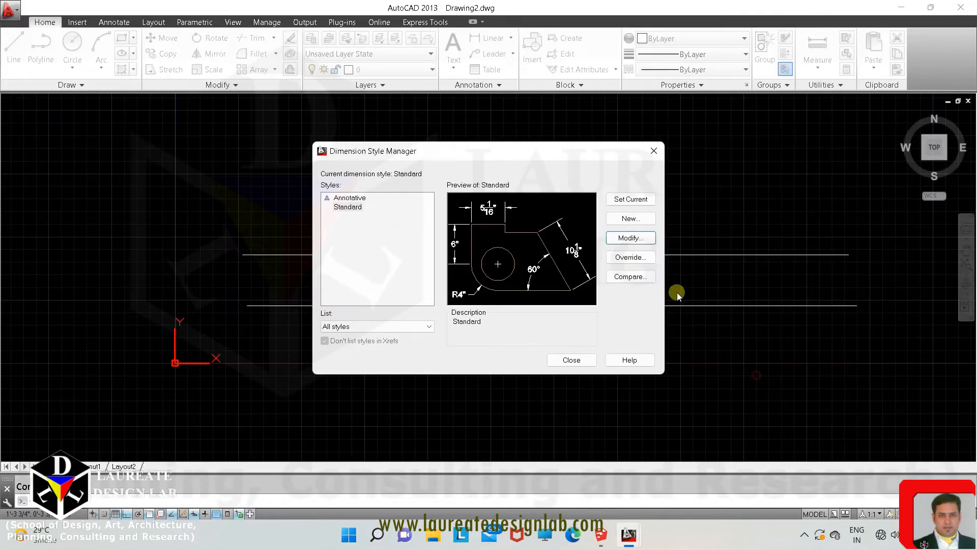
pyautogui.click(569, 358)
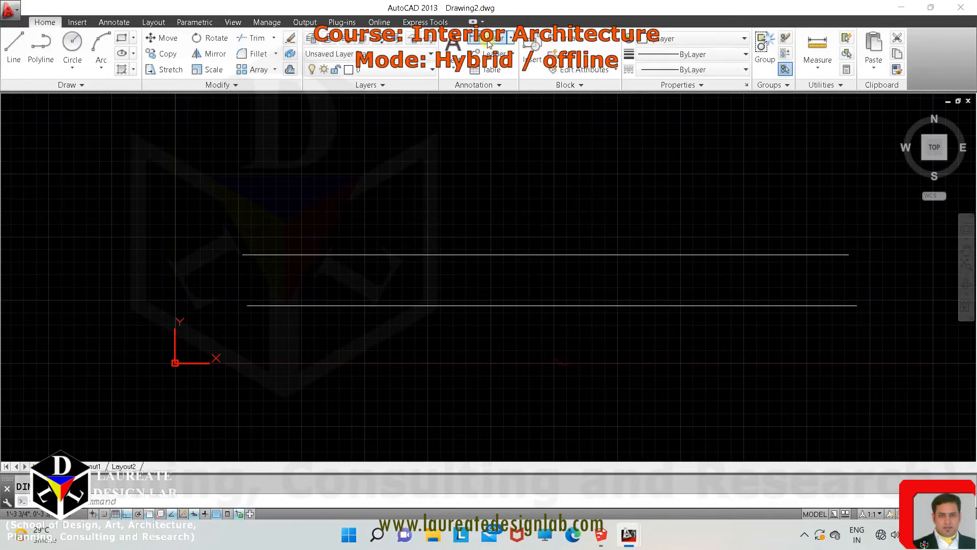
# Add a linear dimension between the endpoints of the lower polyline, placing the dimension line below it
pyautogui.click(488, 42)
pyautogui.click(247, 305)
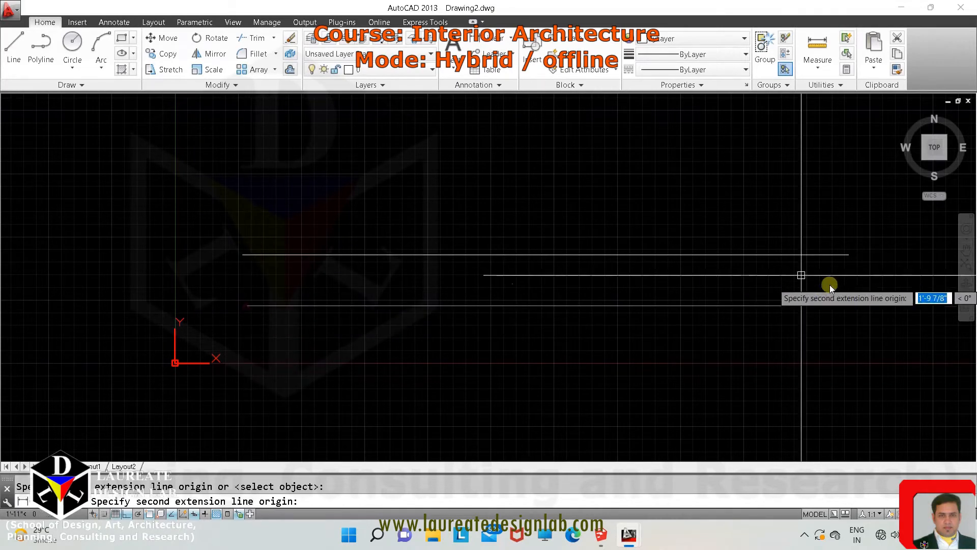
pyautogui.click(856, 308)
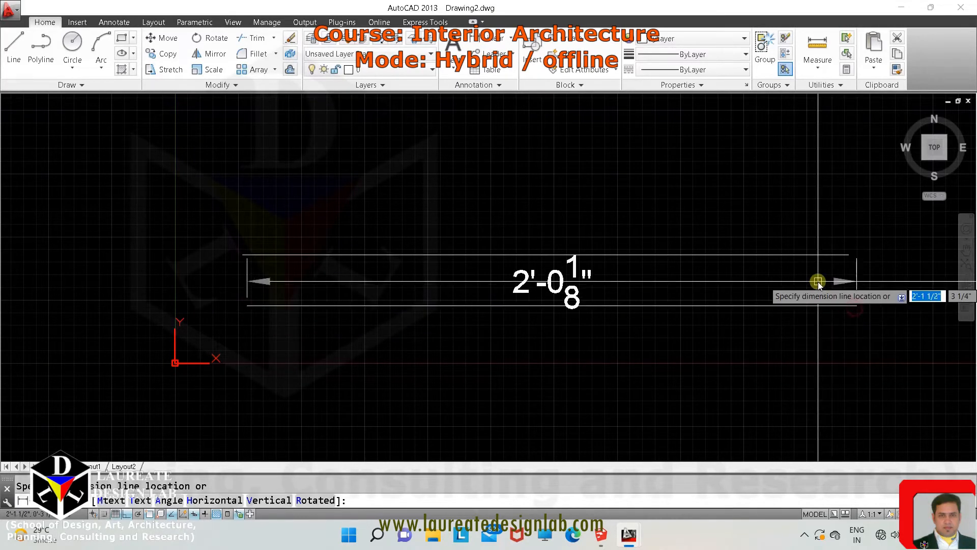
pyautogui.click(854, 374)
pyautogui.moveTo(733, 399)
pyautogui.mouseDown(button='middle')
pyautogui.moveTo(820, 350)
pyautogui.moveTo(733, 332)
pyautogui.moveTo(740, 335)
pyautogui.mouseUp(button='middle')
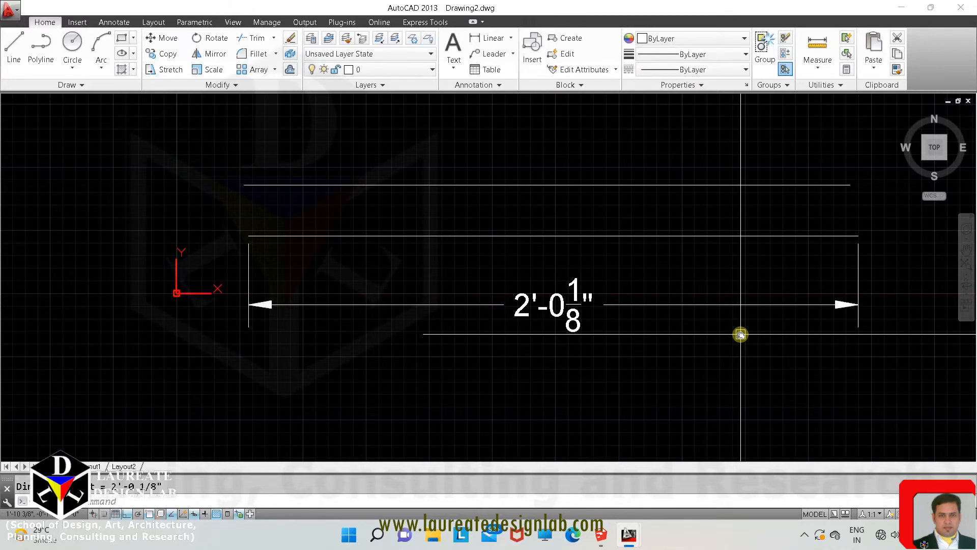
pyautogui.moveTo(741, 334)
pyautogui.mouseDown(button='middle')
pyautogui.moveTo(657, 360)
pyautogui.moveTo(583, 349)
pyautogui.moveTo(572, 364)
pyautogui.moveTo(606, 384)
pyautogui.moveTo(612, 348)
pyautogui.mouseUp(button='middle')
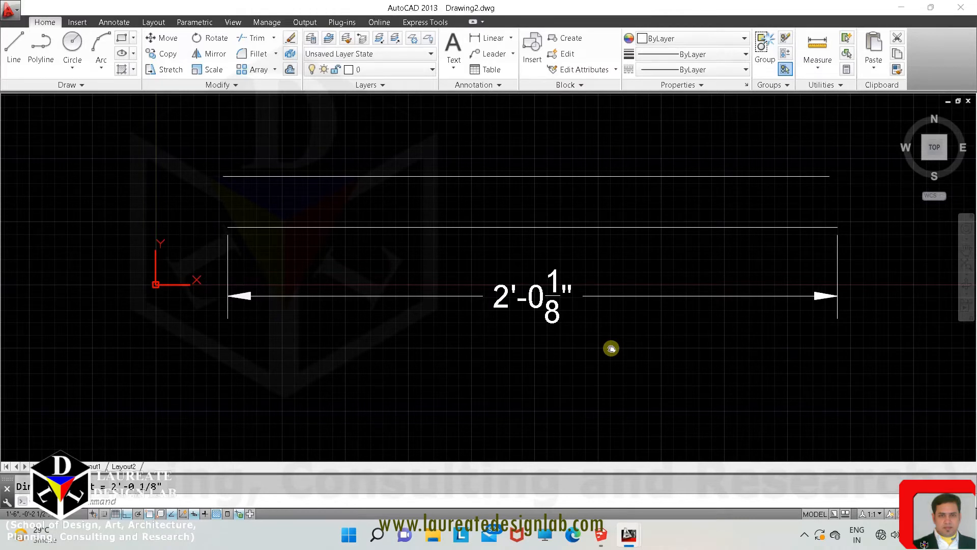
pyautogui.moveTo(611, 348); pyautogui.dragTo(614, 350, button='middle')
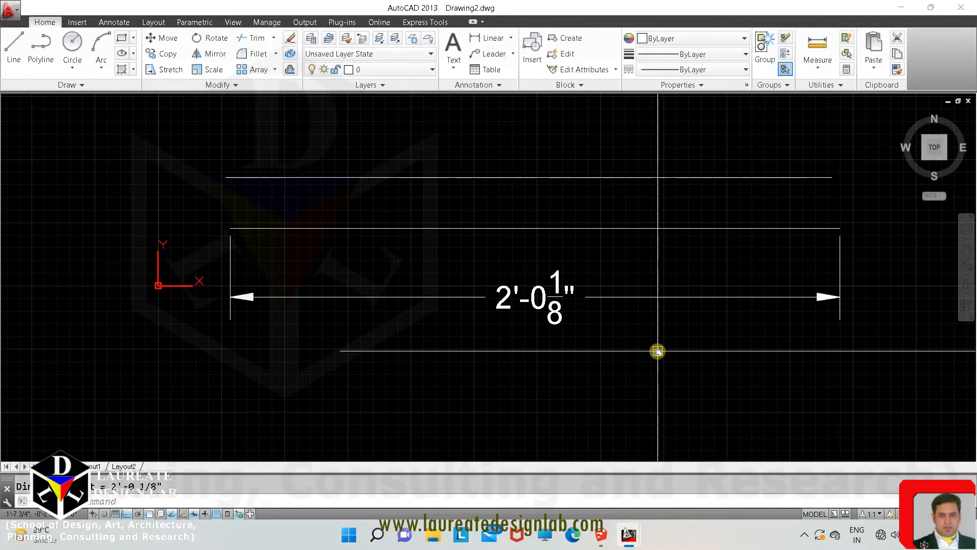
pyautogui.moveTo(655, 303); pyautogui.dragTo(659, 332, button='middle')
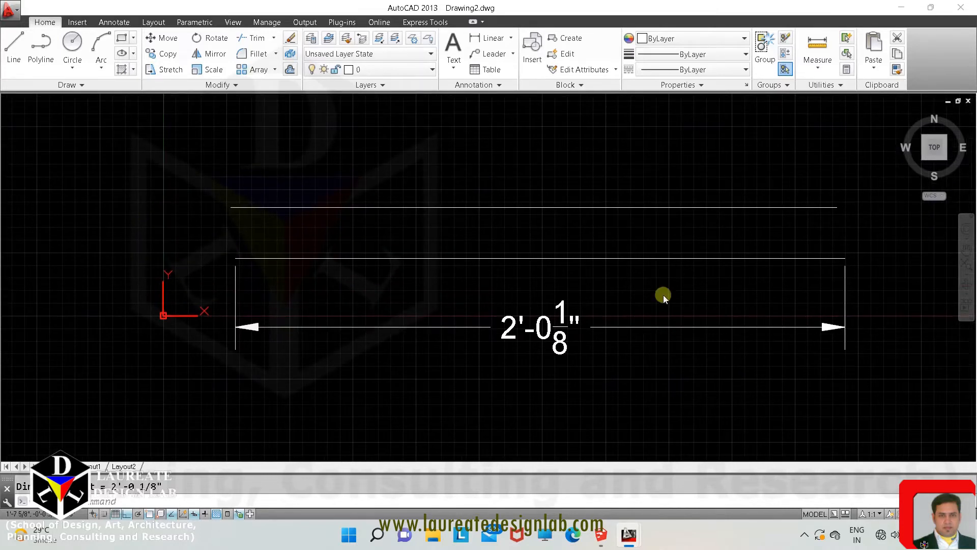
# Set the Standard dimension style's linear precision to 0'-0 1/32" in its primary units, then close the style manager
pyautogui.write('d')
pyautogui.press('Return')
pyautogui.click(641, 242)
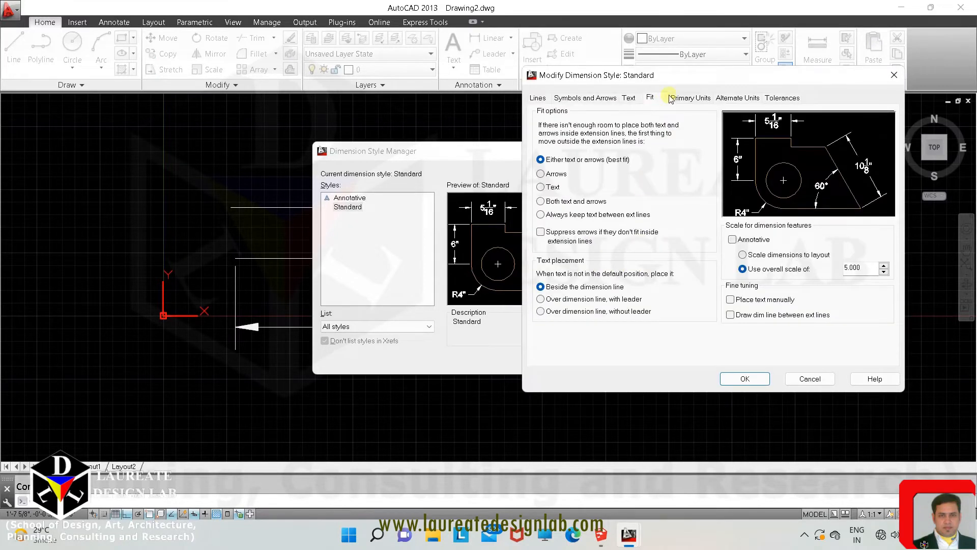
pyautogui.click(682, 98)
pyautogui.click(677, 141)
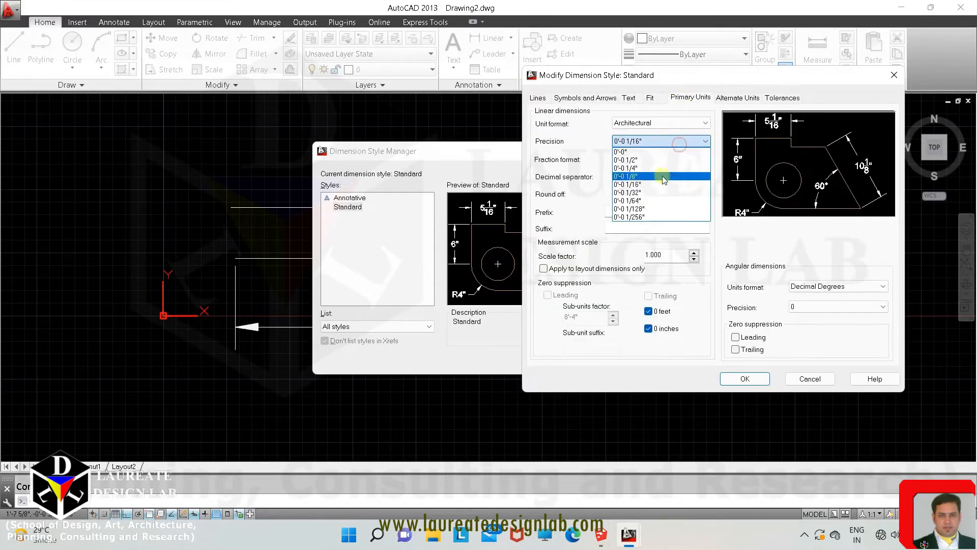
pyautogui.click(659, 192)
pyautogui.click(745, 378)
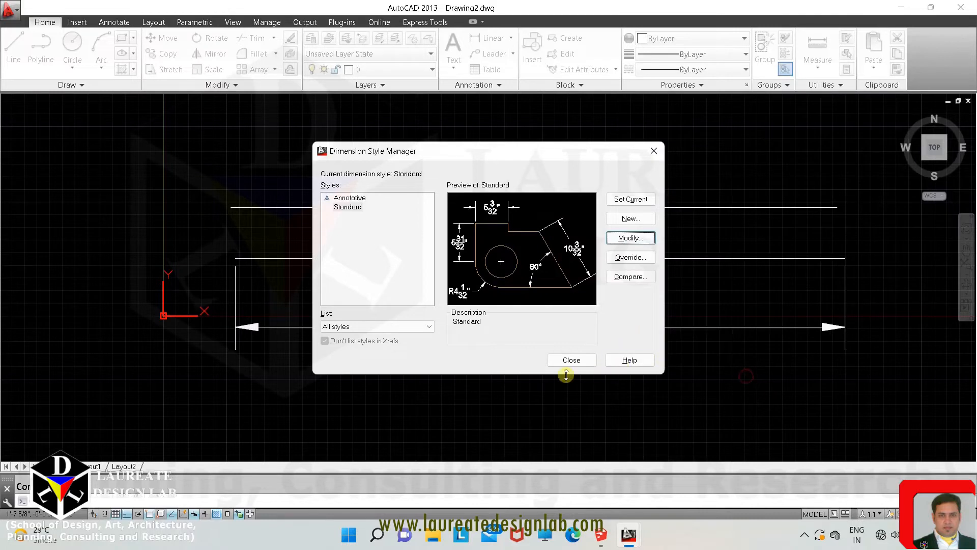
pyautogui.moveTo(535, 155); pyautogui.dragTo(291, 186)
pyautogui.click(328, 390)
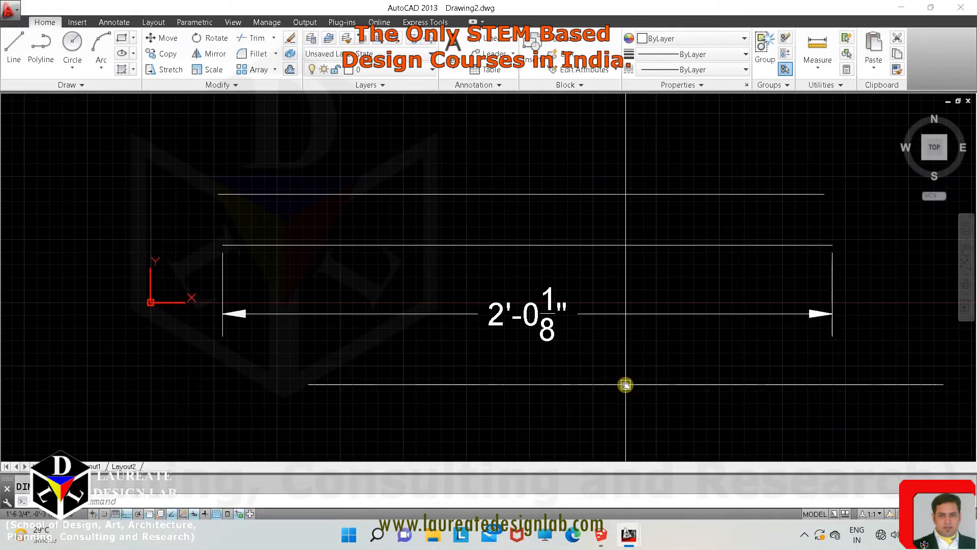
# Add a linear dimension between the endpoints of the upper polyline, placing the dimension line above it
pyautogui.moveTo(611, 356); pyautogui.dragTo(625, 393, button='middle')
pyautogui.click(488, 38)
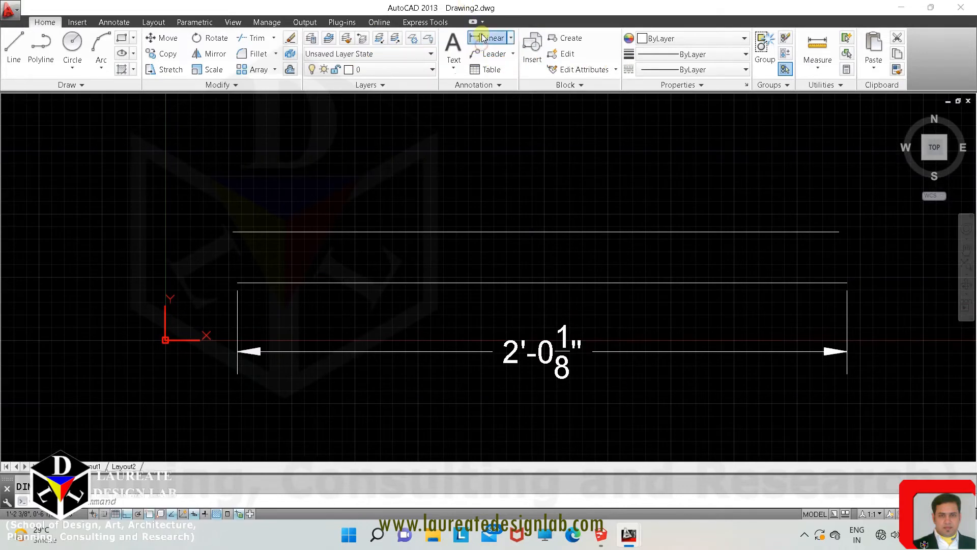
pyautogui.click(224, 236)
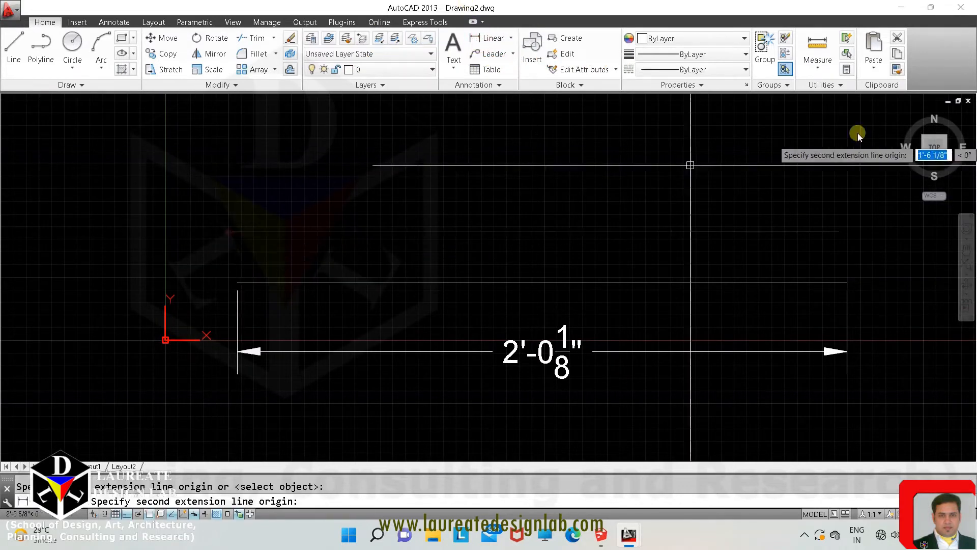
pyautogui.click(845, 225)
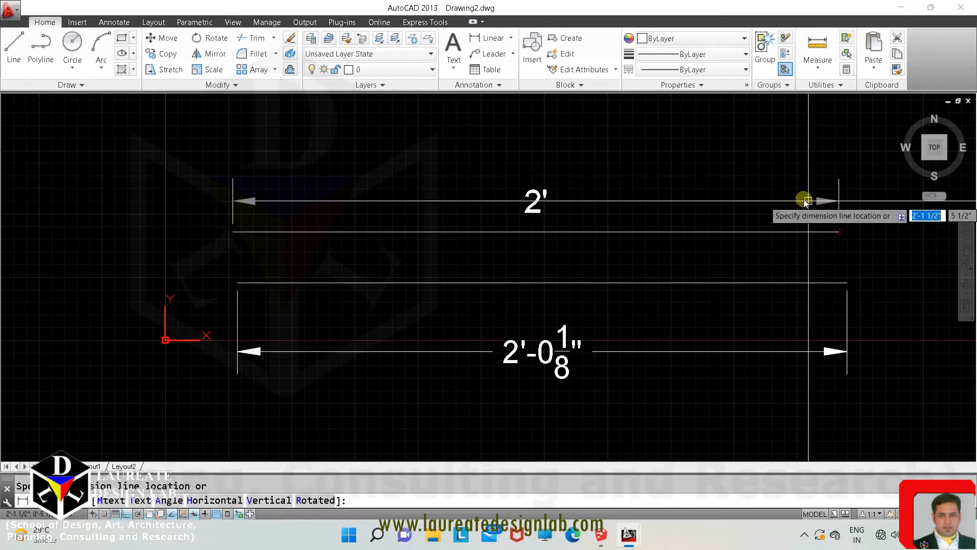
pyautogui.click(786, 193)
# Compare both dimensions and check the linear precision in the Standard dimension style's primary units, leaving the settings without saving changes
pyautogui.moveTo(661, 222); pyautogui.dragTo(681, 286, button='middle')
pyautogui.scroll(2, 675, 293)
pyautogui.moveTo(679, 322); pyautogui.dragTo(625, 235, button='middle')
pyautogui.scroll(-2, 677, 271)
pyautogui.moveTo(740, 298); pyautogui.dragTo(728, 293, button='middle')
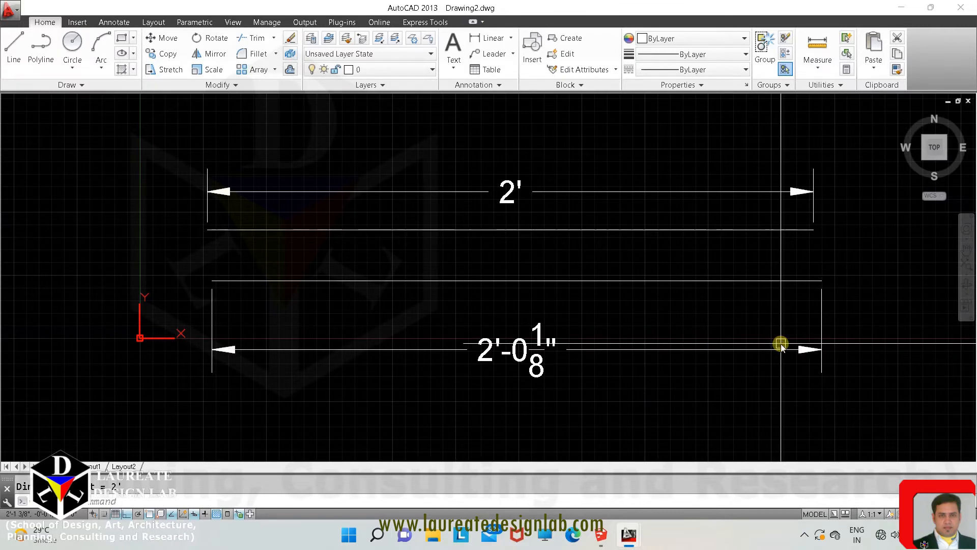
pyautogui.write('d')
pyautogui.press('Return')
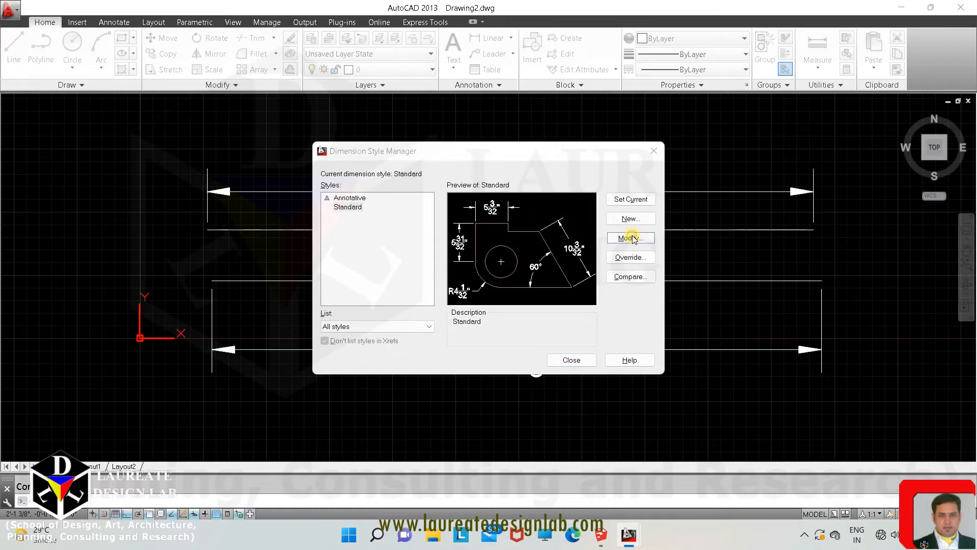
pyautogui.click(631, 238)
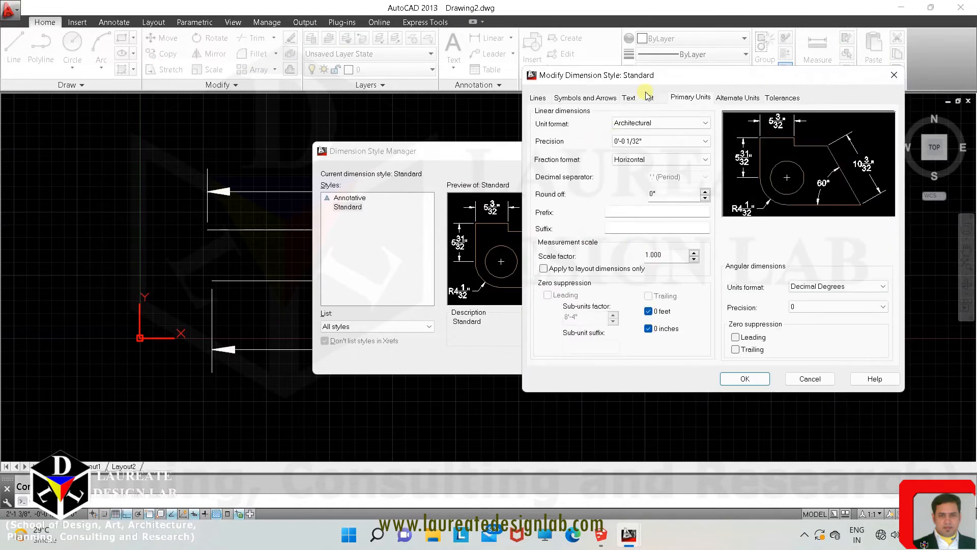
pyautogui.click(698, 97)
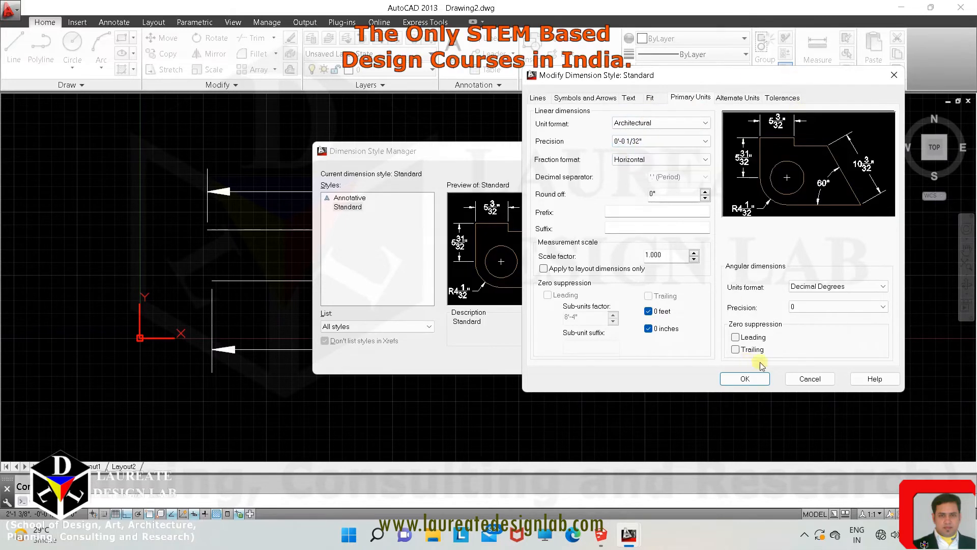
pyautogui.click(809, 377)
pyautogui.click(572, 360)
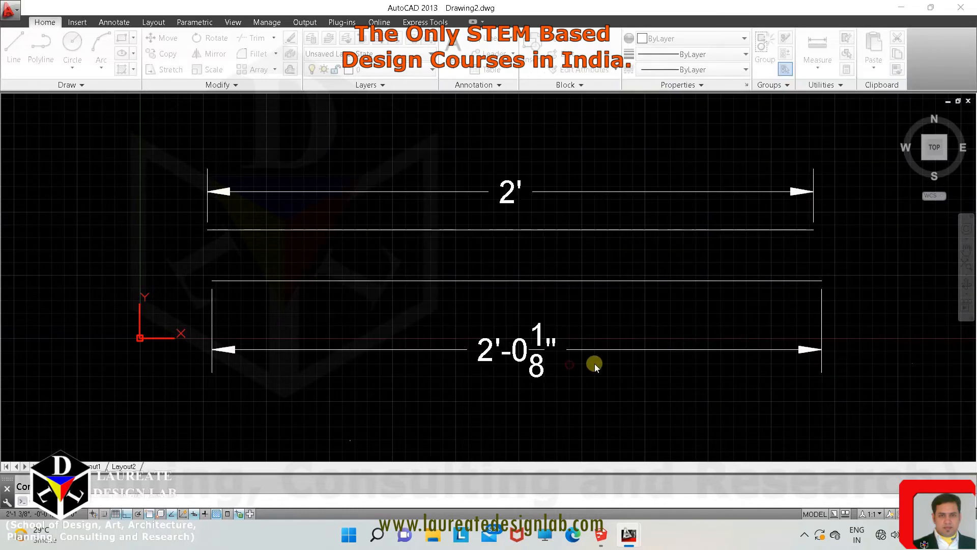
# Set the Standard dimension style's linear precision to 0'-0 1/2" and close the style manager
pyautogui.moveTo(438, 404); pyautogui.dragTo(477, 355, button='middle')
pyautogui.moveTo(801, 405)
pyautogui.mouseDown(button='middle')
pyautogui.moveTo(814, 445)
pyautogui.moveTo(805, 451)
pyautogui.mouseUp(button='middle')
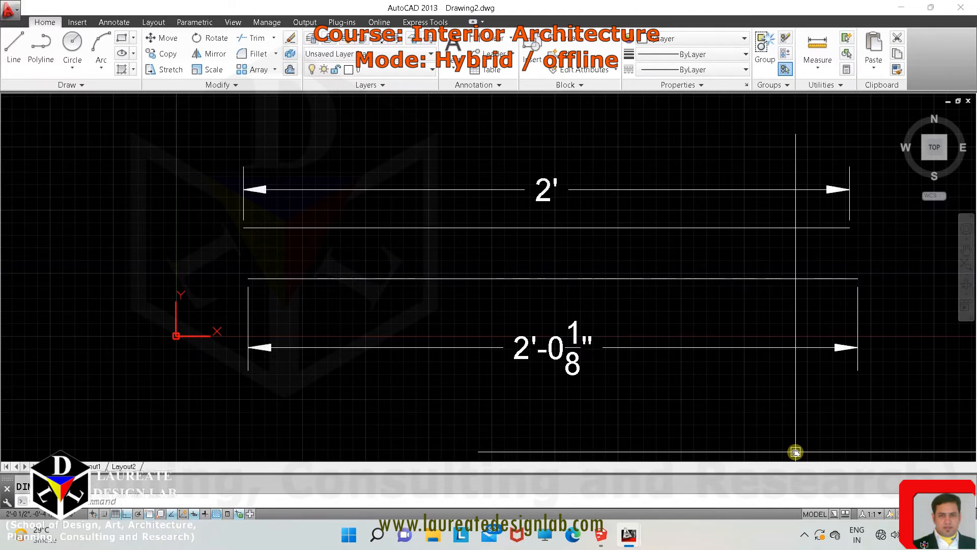
pyautogui.write('d')
pyautogui.press('Return')
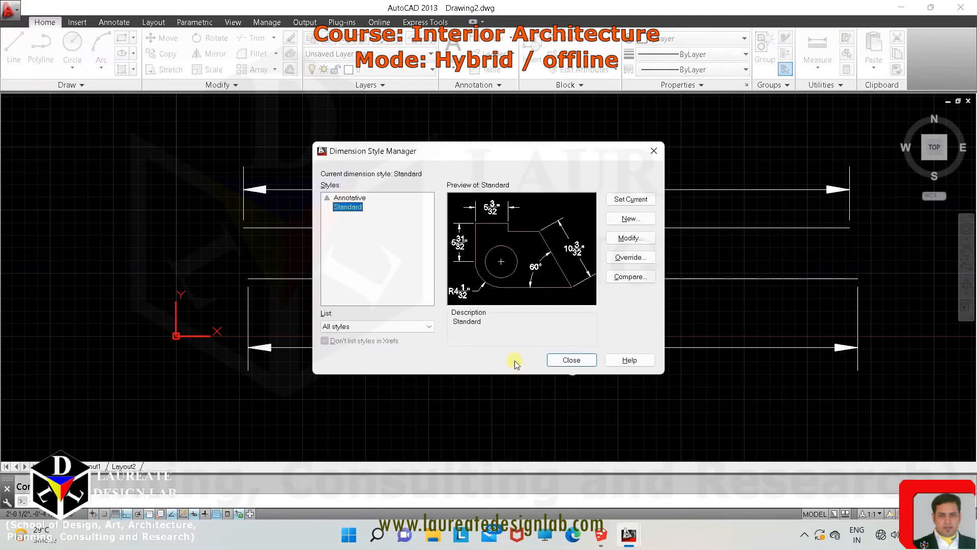
pyautogui.click(621, 238)
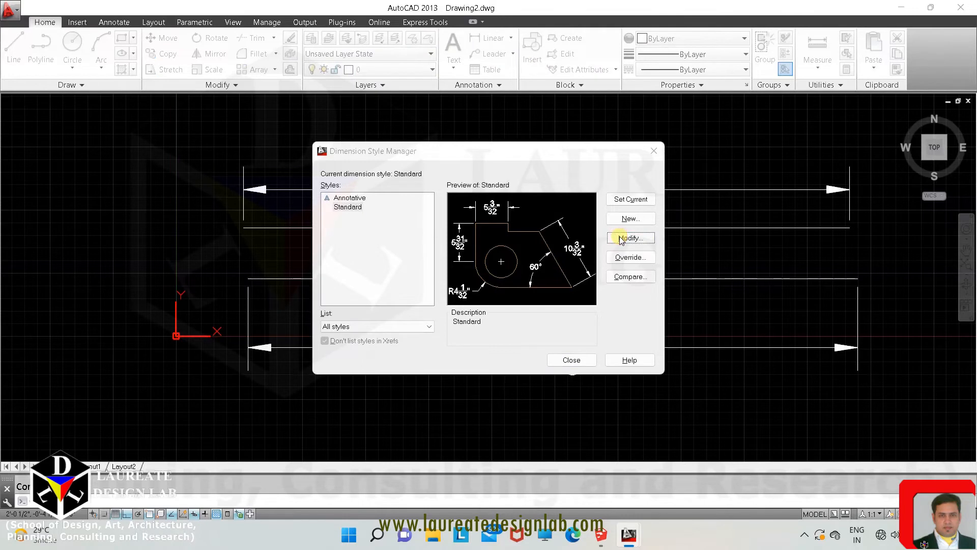
pyautogui.click(651, 141)
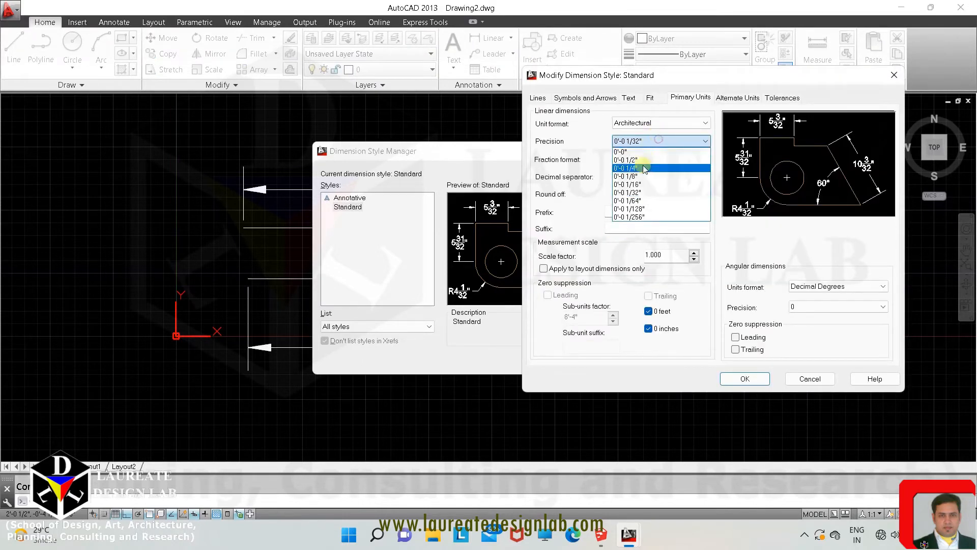
pyautogui.click(644, 154)
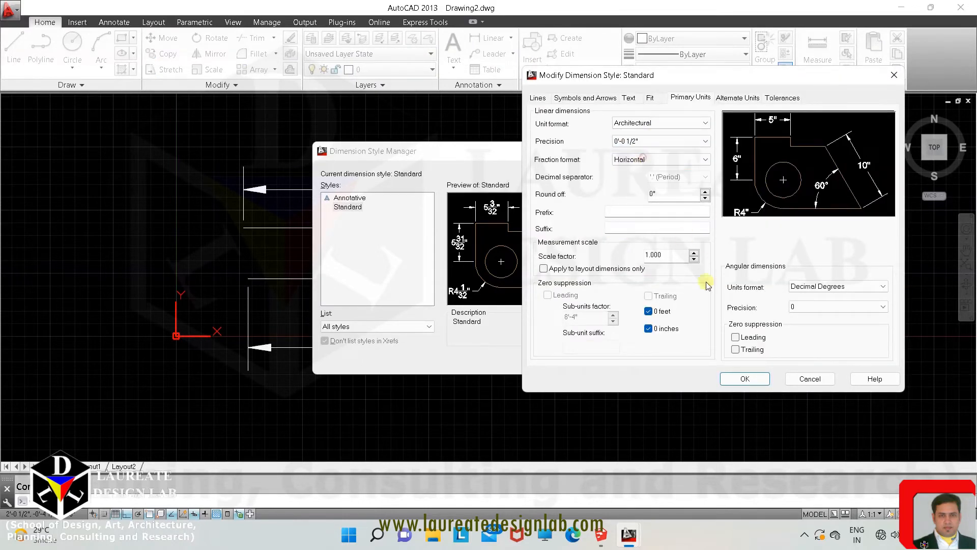
pyautogui.click(741, 380)
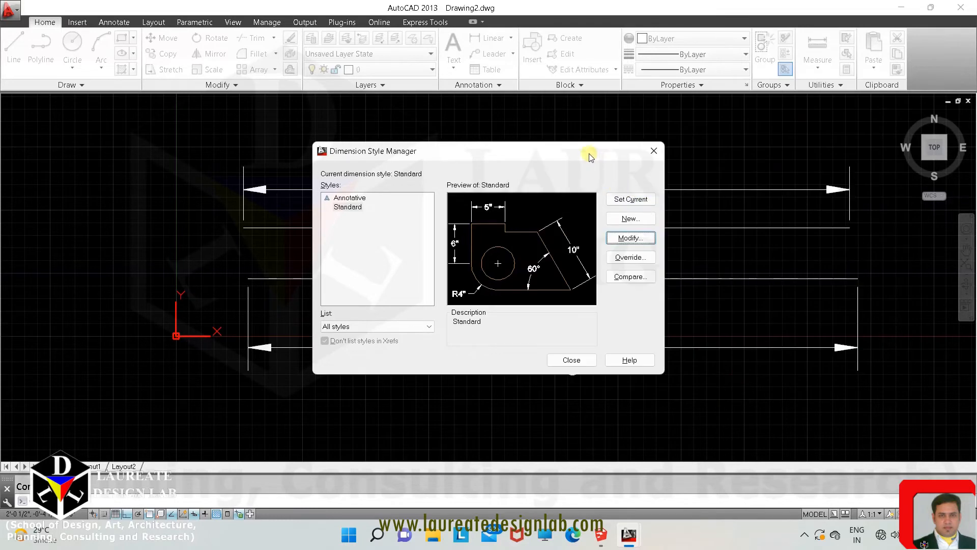
pyautogui.moveTo(591, 151); pyautogui.dragTo(275, 119)
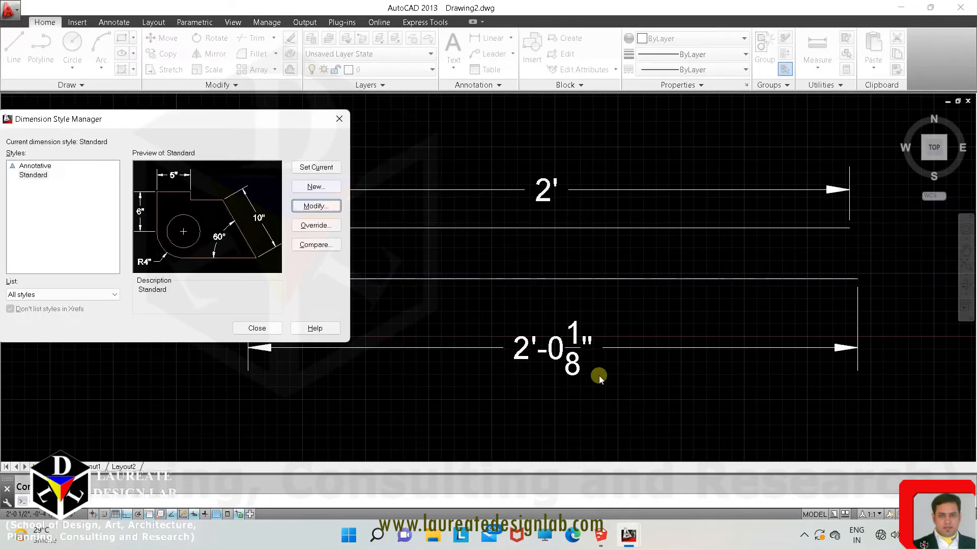
pyautogui.moveTo(262, 118); pyautogui.dragTo(335, 116)
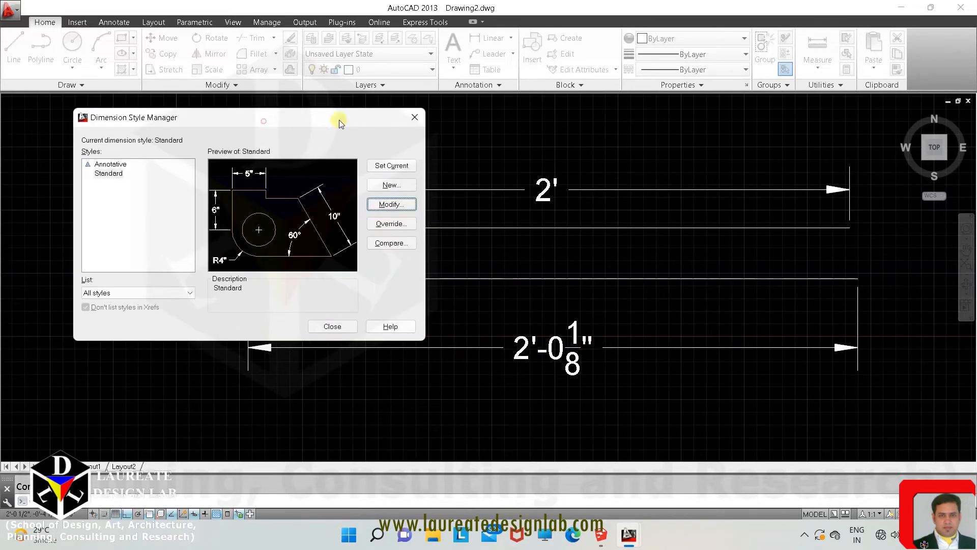
pyautogui.click(329, 327)
# Check the length type and precision in the drawing units settings, then close them
pyautogui.moveTo(600, 404); pyautogui.dragTo(642, 406, button='middle')
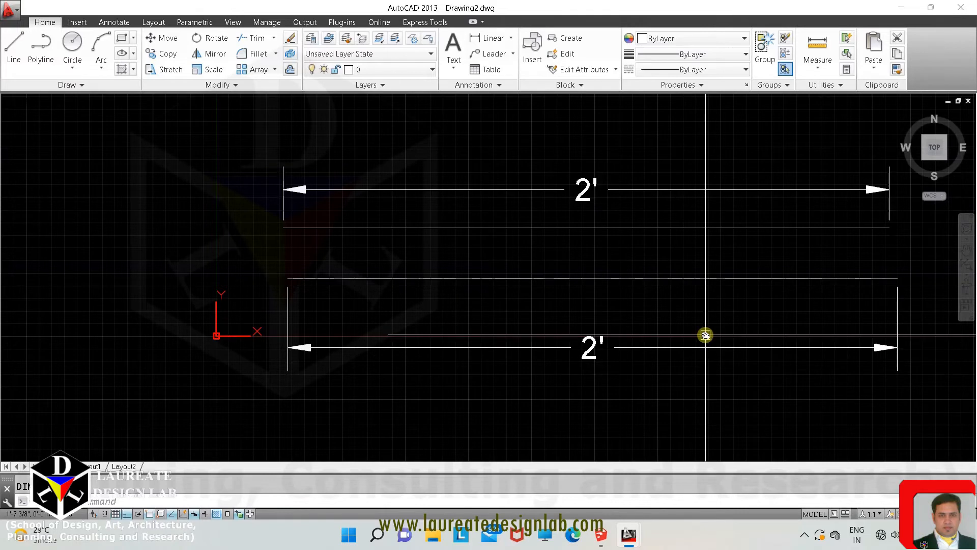
pyautogui.moveTo(705, 334)
pyautogui.mouseDown(button='middle')
pyautogui.moveTo(647, 319)
pyautogui.moveTo(653, 331)
pyautogui.moveTo(713, 332)
pyautogui.moveTo(674, 332)
pyautogui.mouseUp(button='middle')
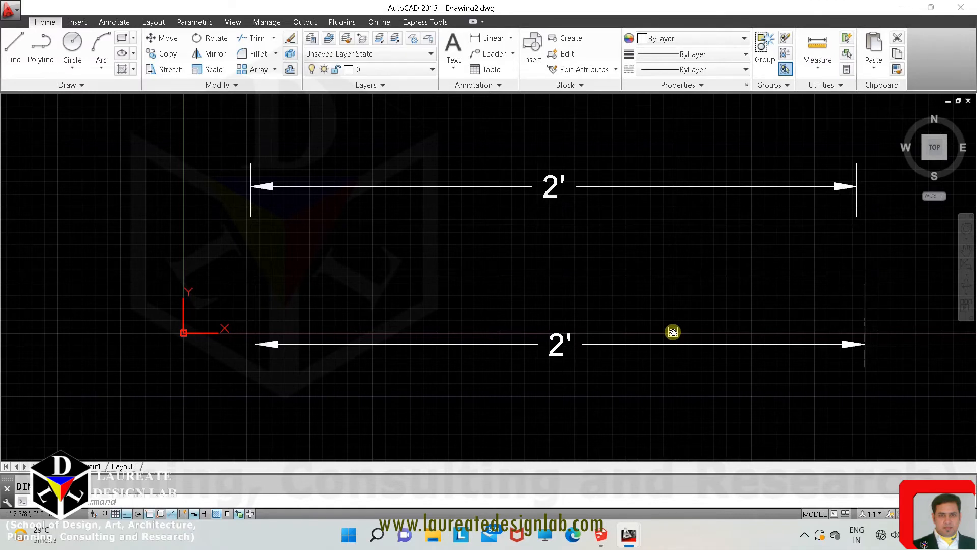
pyautogui.write('un')
pyautogui.press('Return')
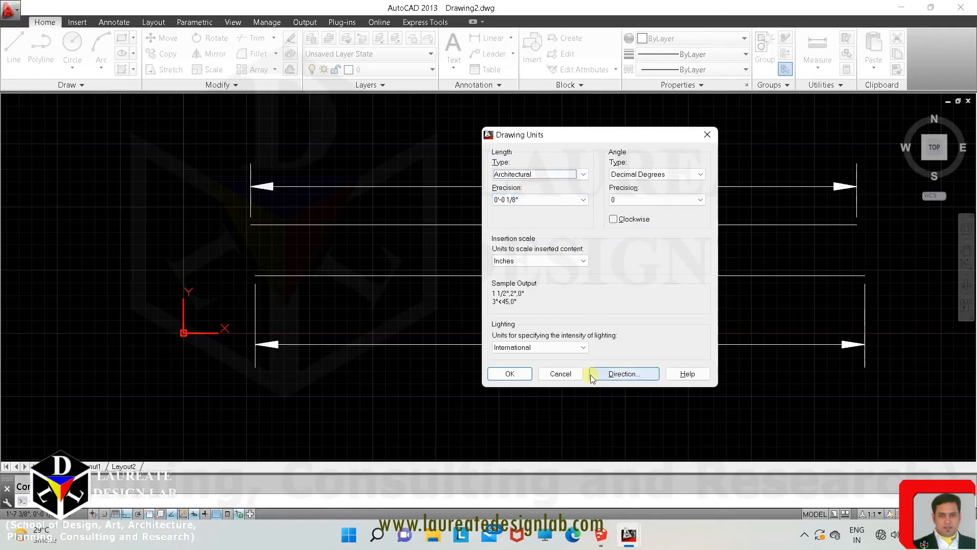
pyautogui.click(523, 374)
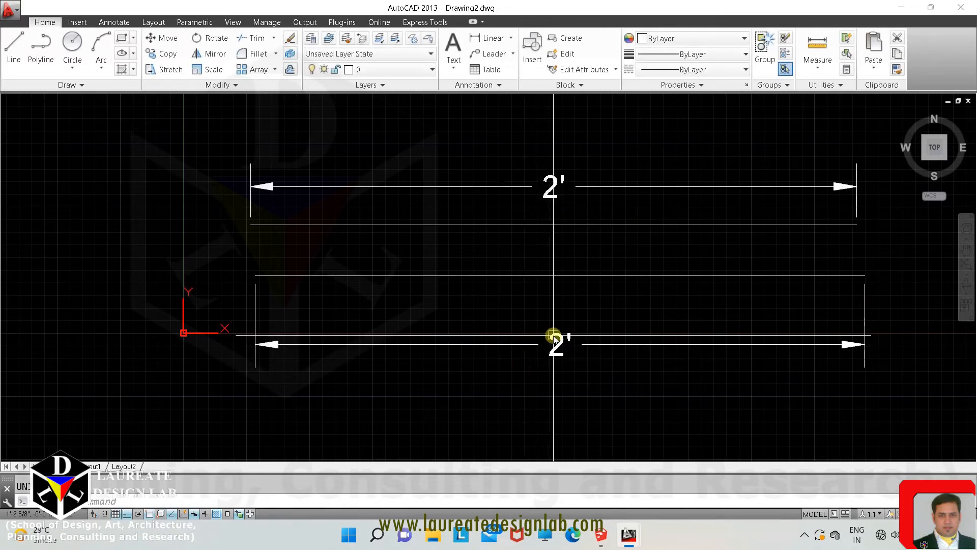
# Set the Standard dimension style's linear precision to 0'-0 1/8" and close the style manager
pyautogui.write('d')
pyautogui.press('Return')
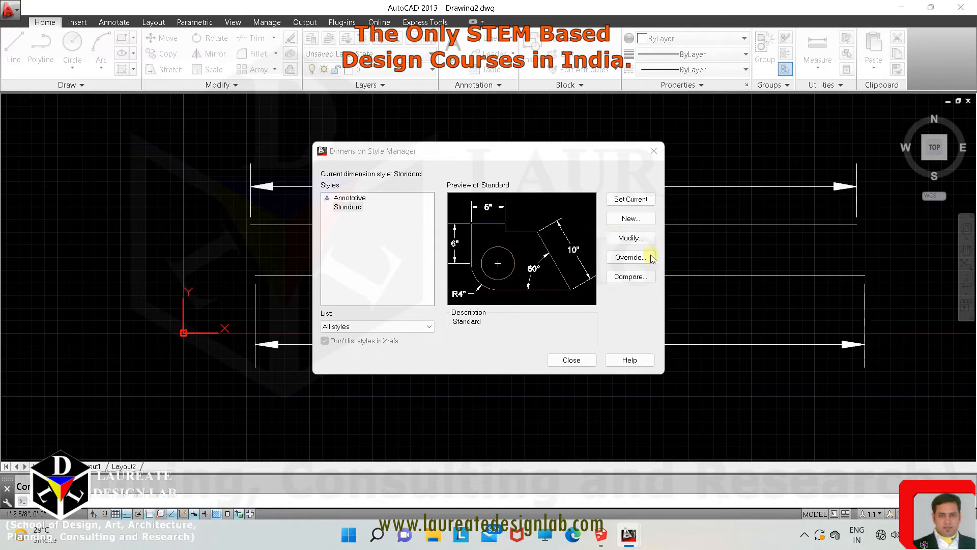
pyautogui.click(628, 237)
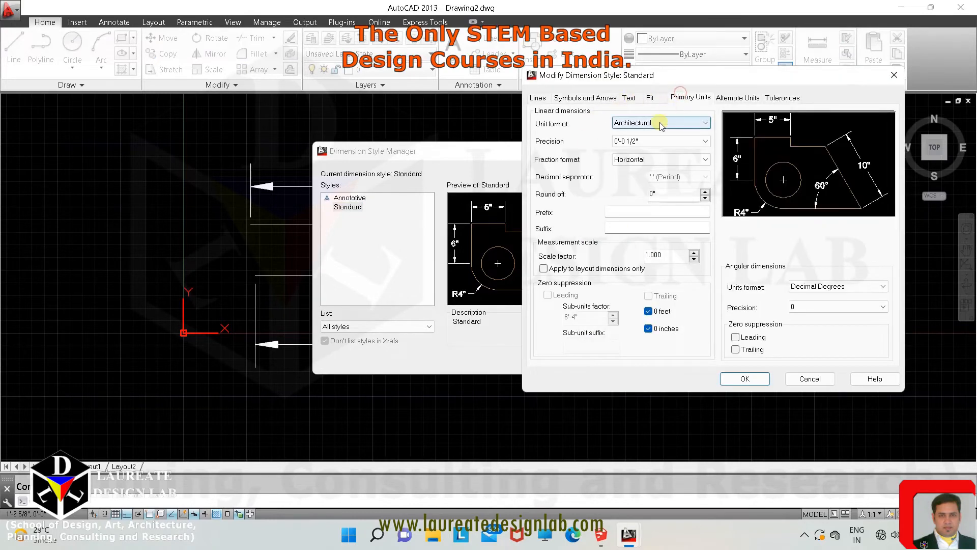
pyautogui.click(667, 142)
pyautogui.click(659, 176)
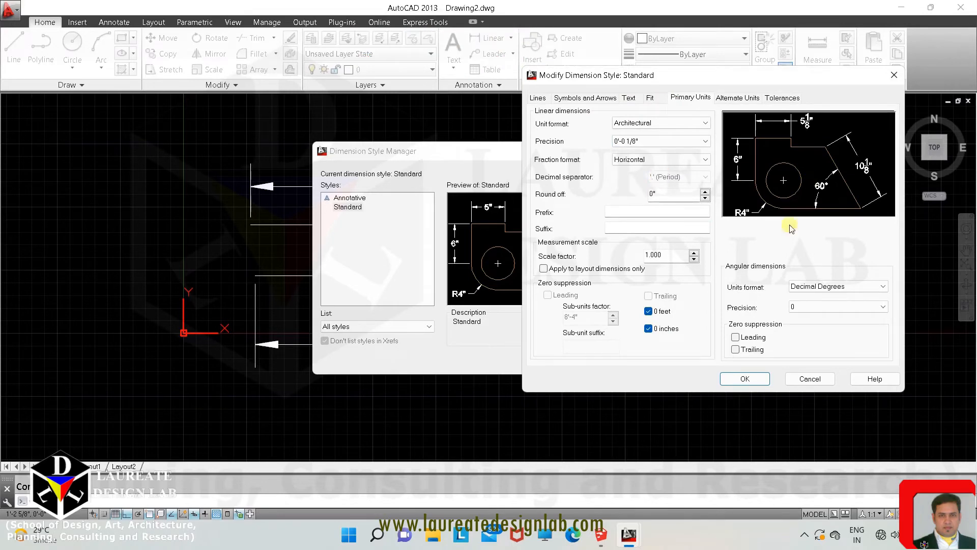
pyautogui.click(745, 379)
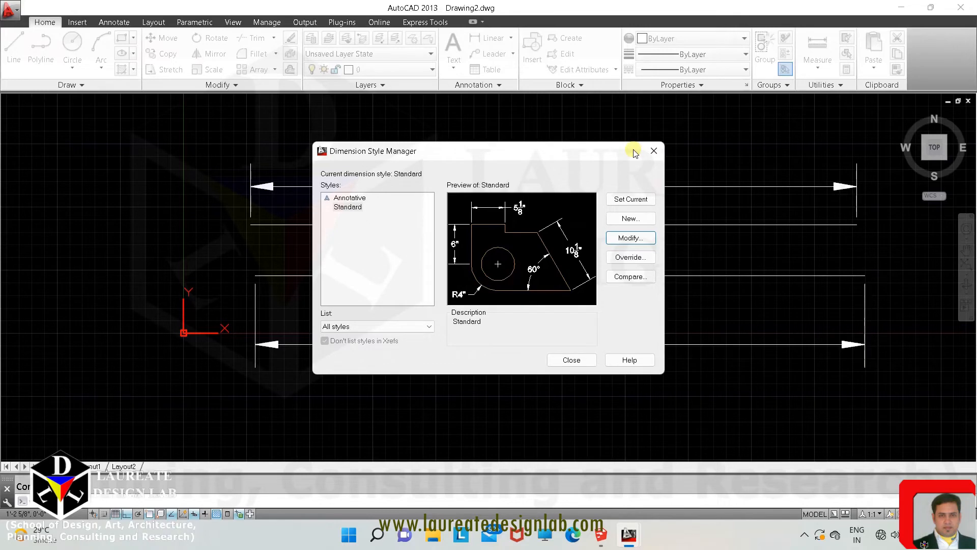
pyautogui.click(654, 151)
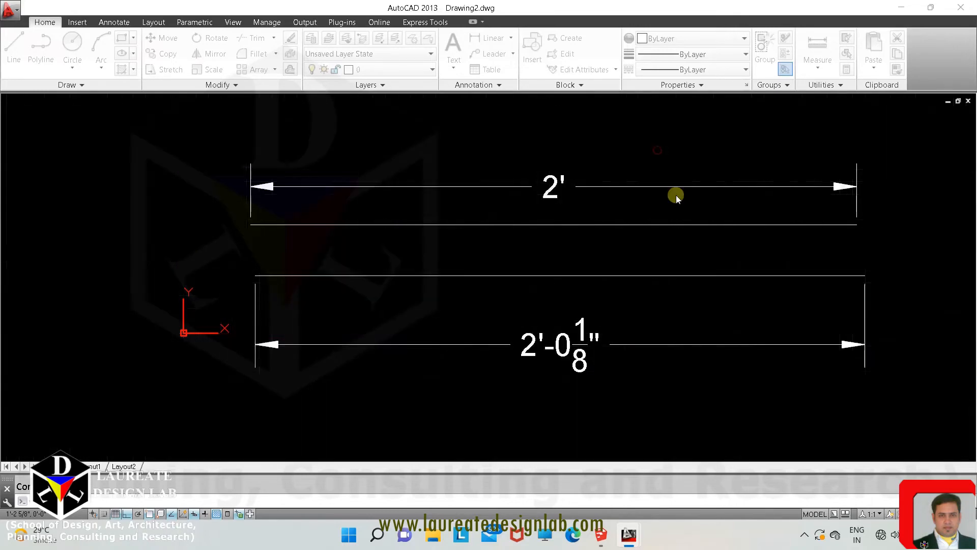
# Set the drawing units' length precision to 0'-0 1/2" and review the other available precision options
pyautogui.moveTo(659, 370)
pyautogui.mouseDown(button='middle')
pyautogui.moveTo(618, 343)
pyautogui.moveTo(646, 366)
pyautogui.moveTo(603, 362)
pyautogui.moveTo(585, 315)
pyautogui.moveTo(596, 262)
pyautogui.moveTo(608, 255)
pyautogui.mouseUp(button='middle')
pyautogui.moveTo(663, 286); pyautogui.dragTo(692, 319, button='middle')
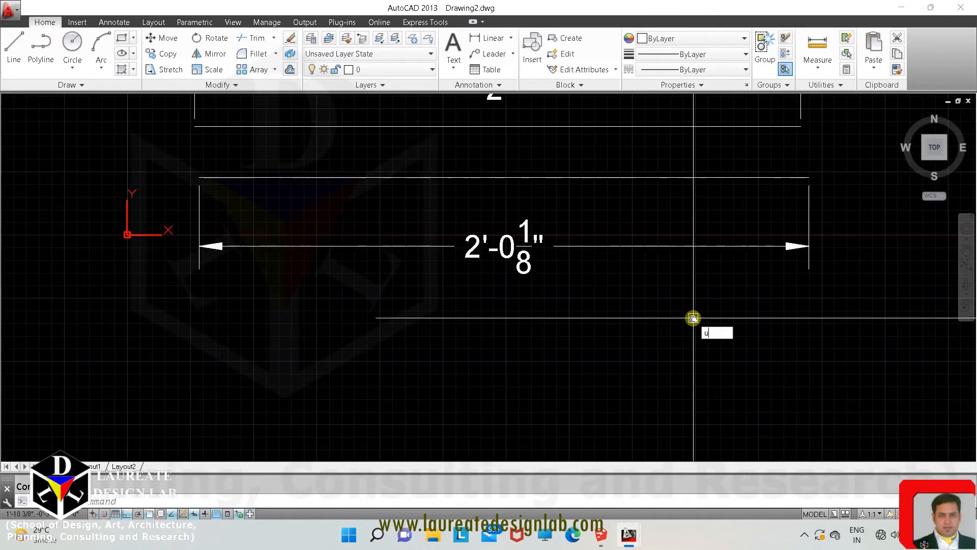
pyautogui.write('un')
pyautogui.press('Return')
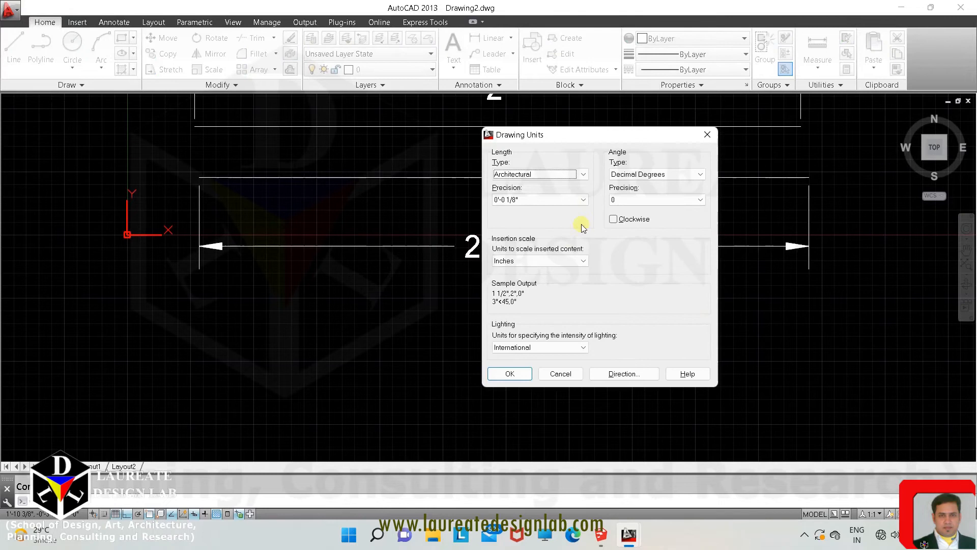
pyautogui.click(562, 198)
pyautogui.click(563, 201)
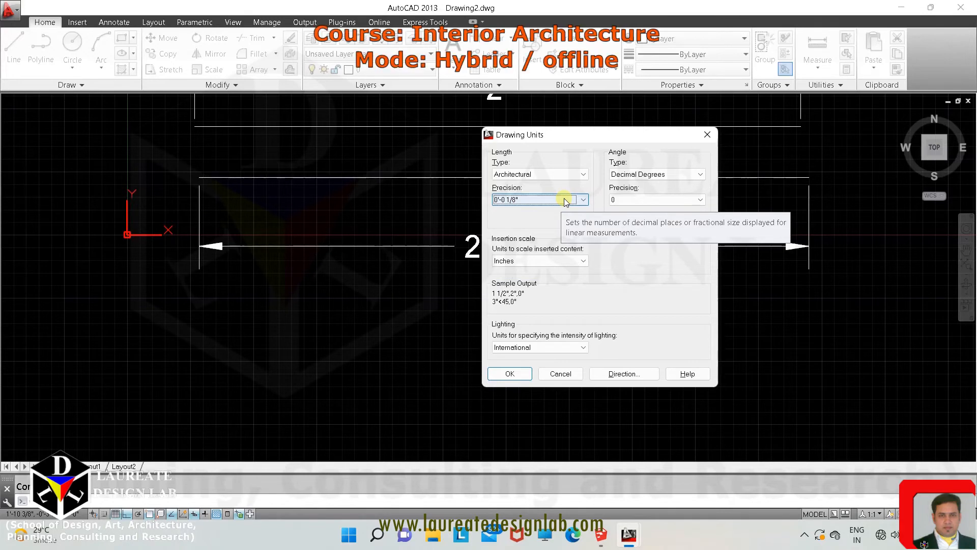
pyautogui.click(565, 200)
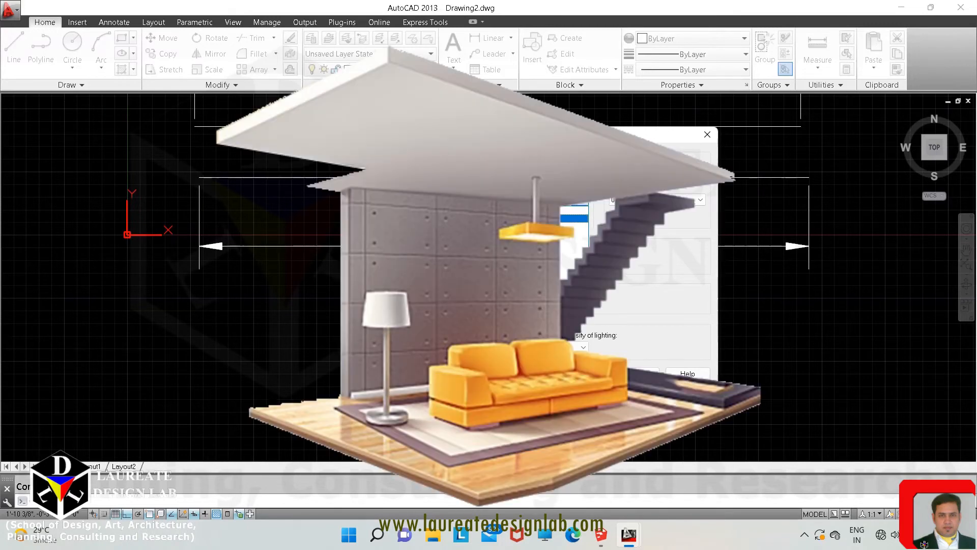
pyautogui.click(526, 219)
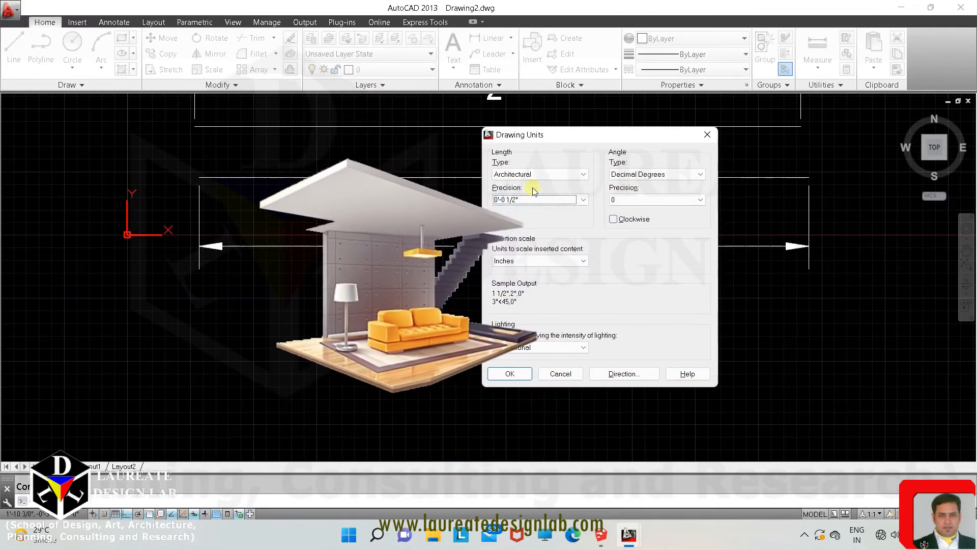
pyautogui.click(539, 199)
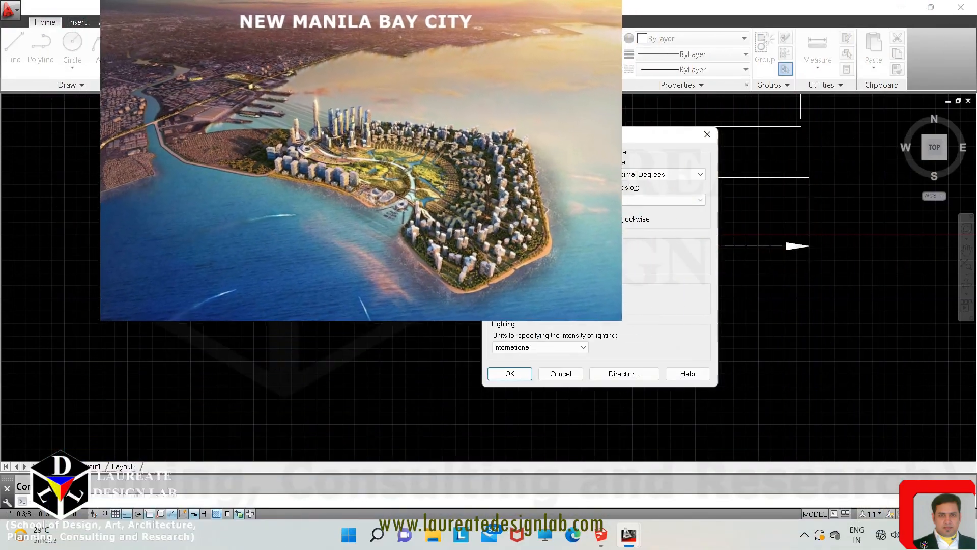
pyautogui.click(548, 199)
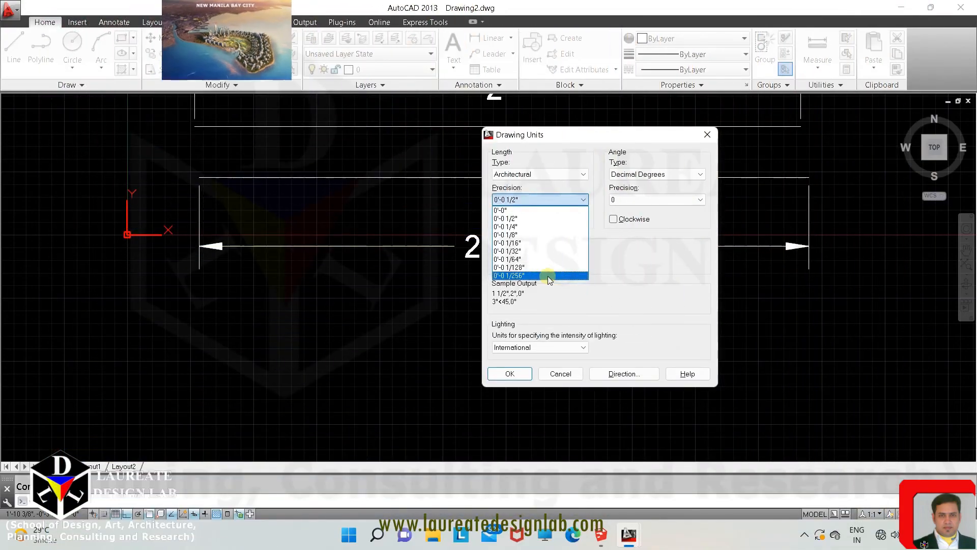